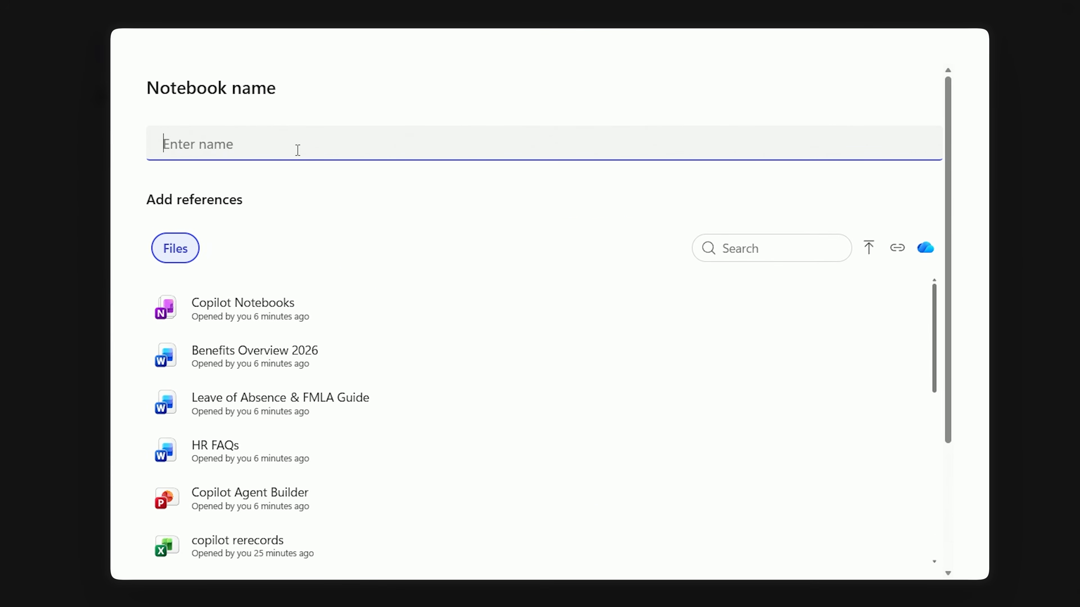
# Name the notebook HR Onboarding Notebook and add the Tyson Insurance Employee Handbook v3 as a reference
pyautogui.write('HR Onboarding')
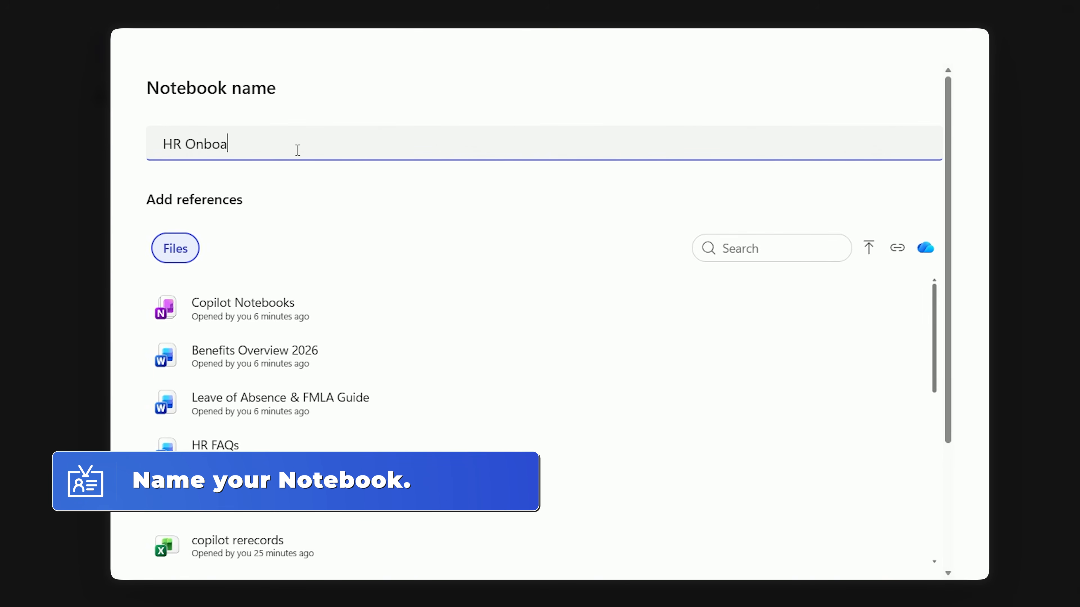
pyautogui.write(' Notebook')
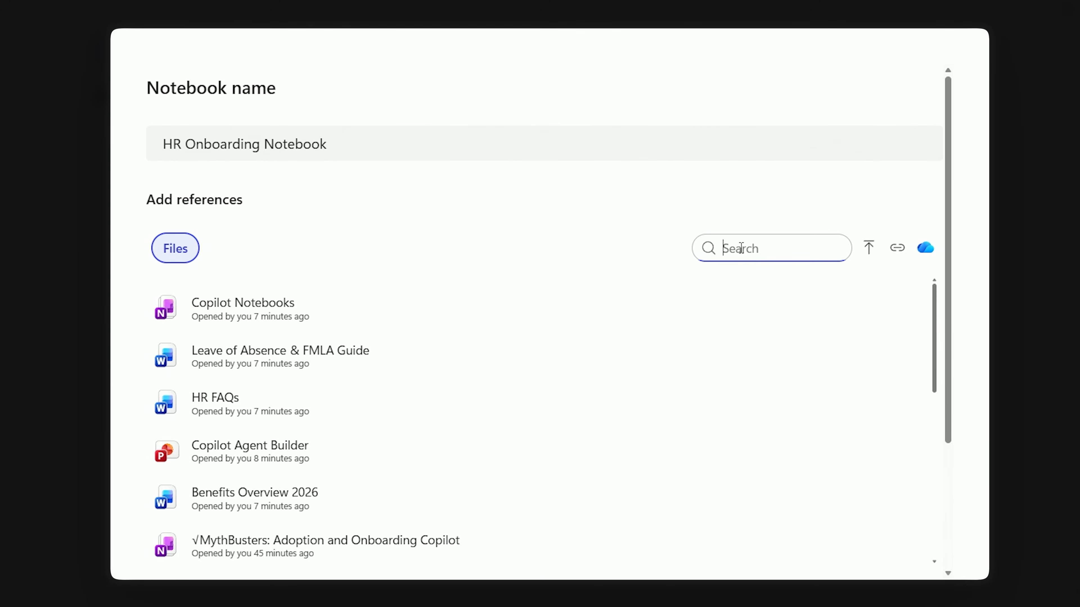
pyautogui.write('tyson')
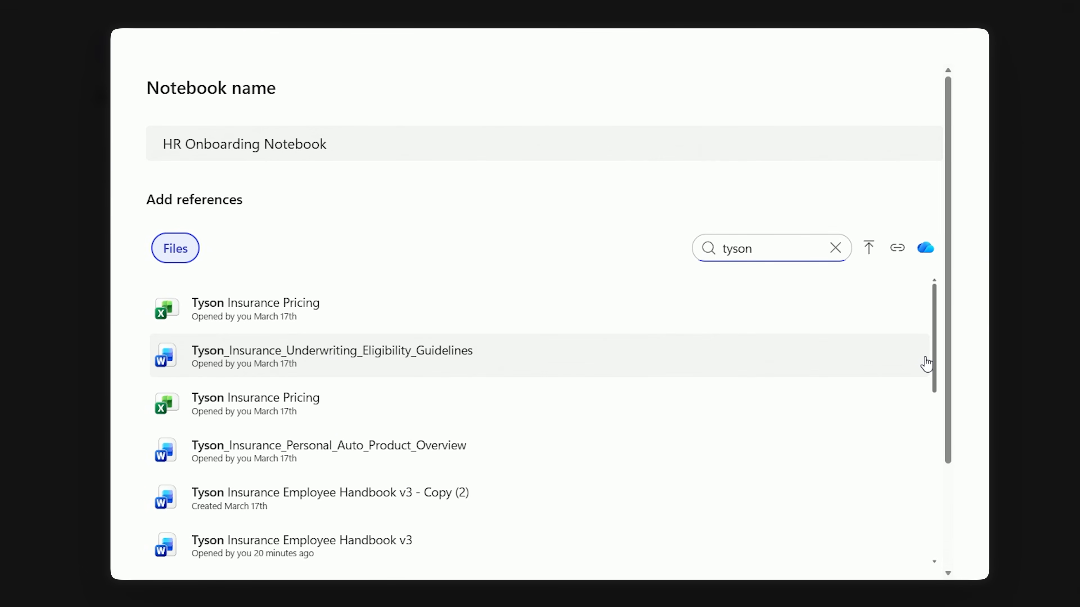
pyautogui.scroll(-1, 948, 375)
pyautogui.scroll(-3, 949, 378)
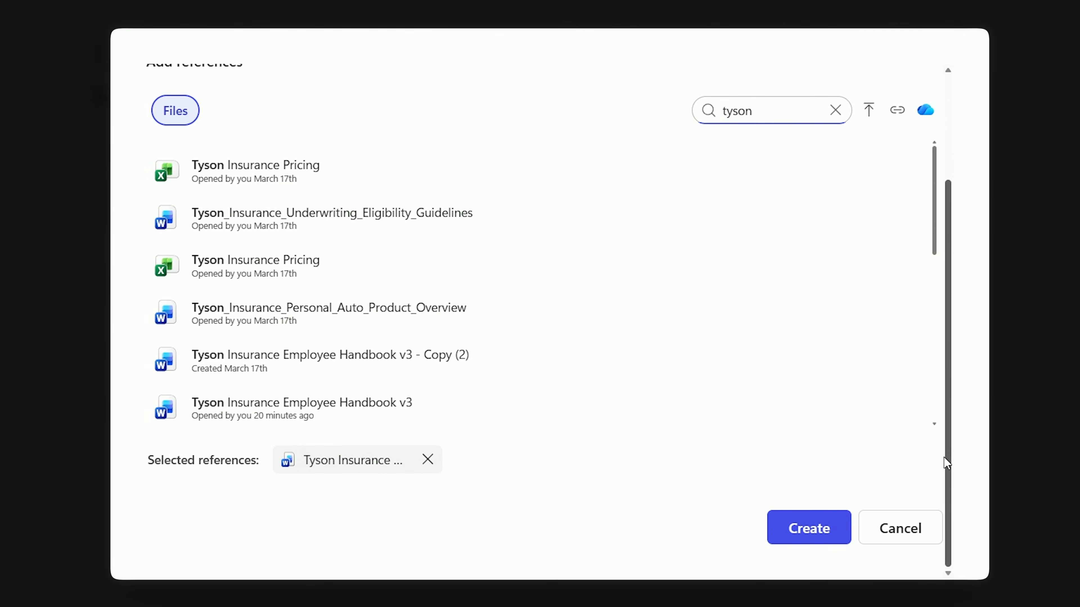
pyautogui.scroll(3, 947, 464)
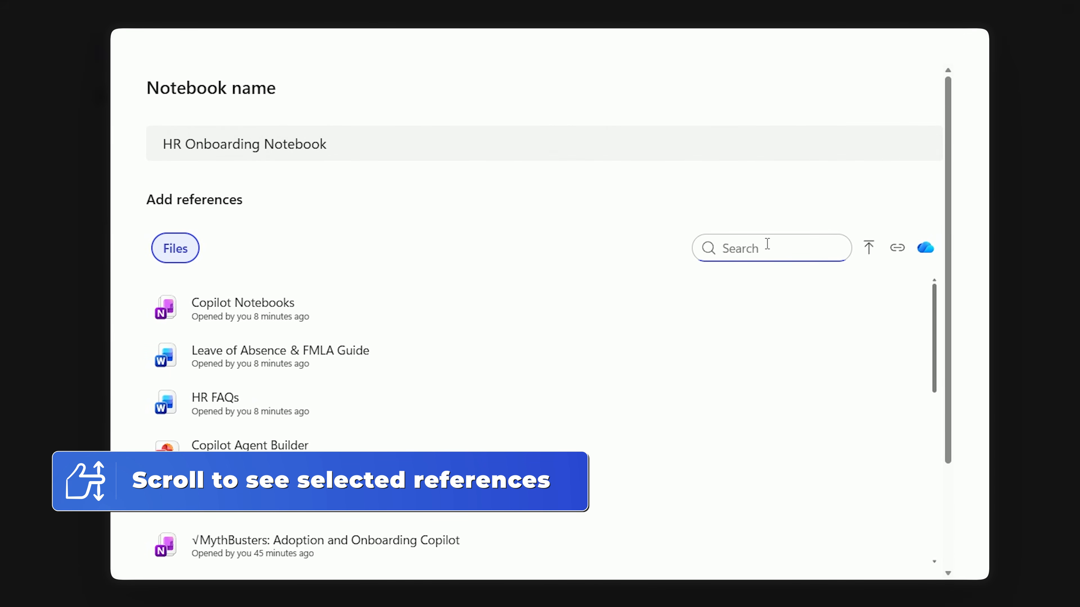
# Find the Benefits Overview 2026 and HR FAQs files and add both as references for the notebook
pyautogui.write('benefits')
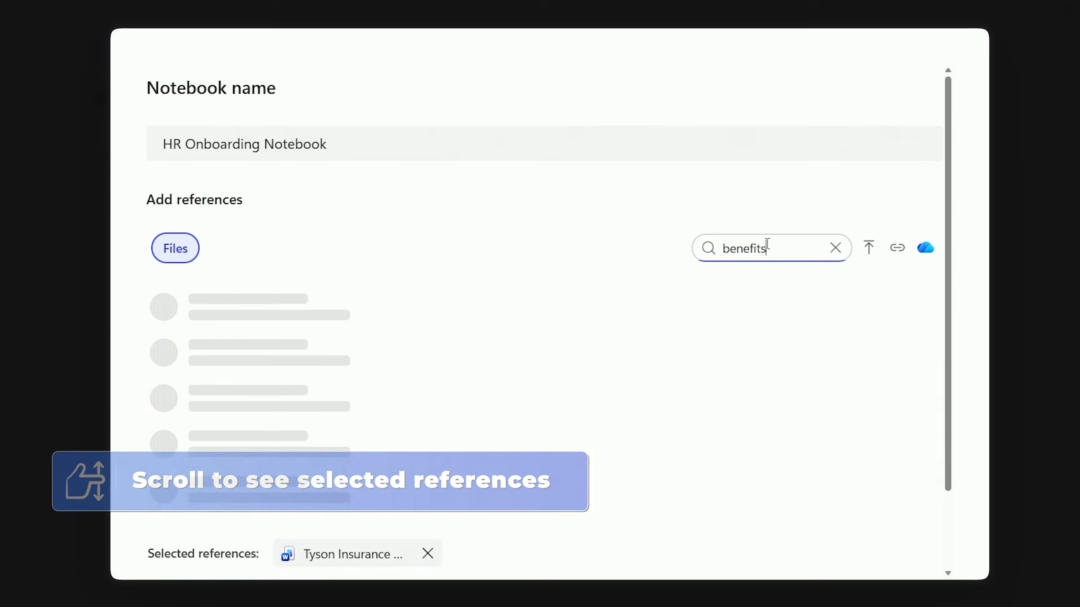
pyautogui.click(330, 316)
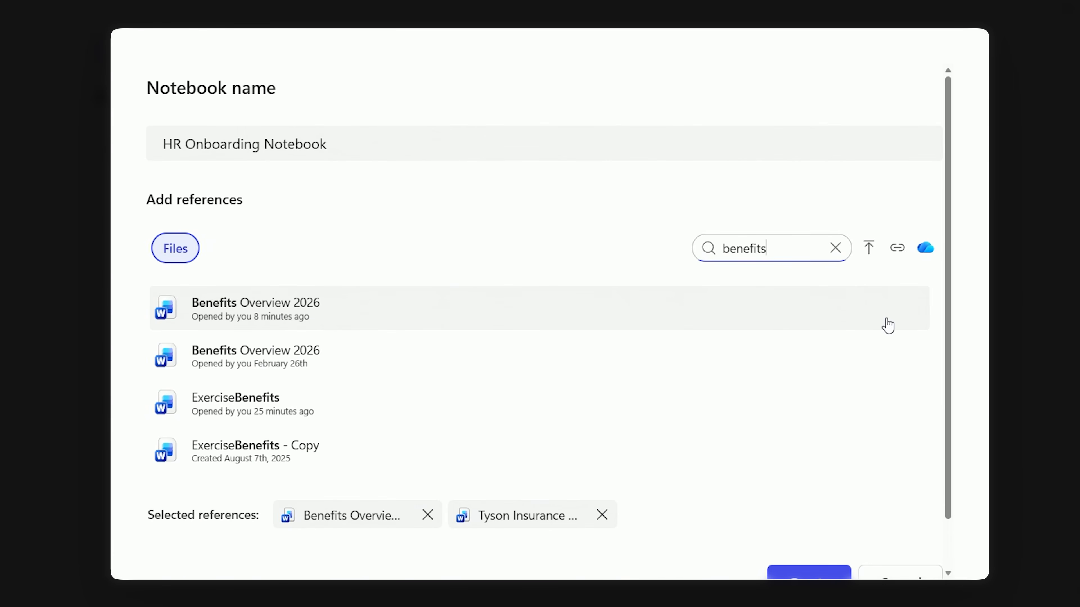
pyautogui.click(832, 247)
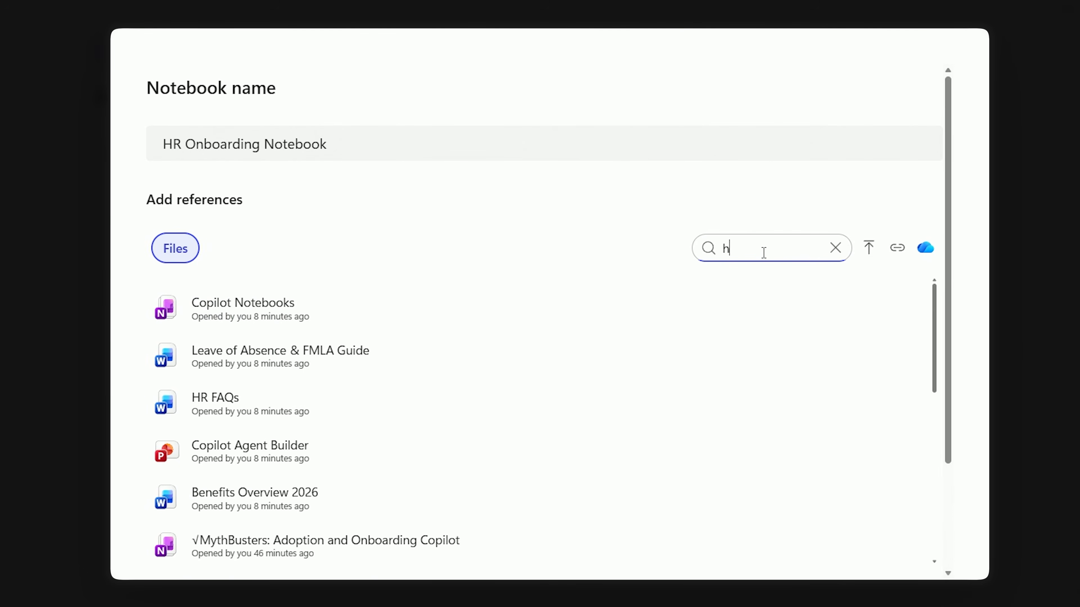
pyautogui.write('hr fa')
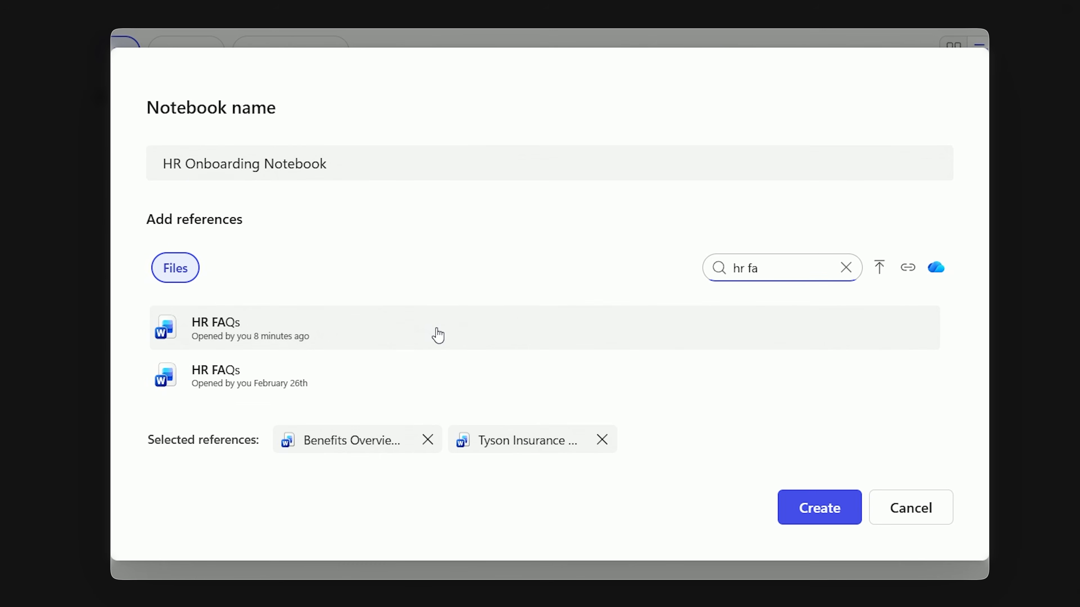
pyautogui.click(437, 335)
pyautogui.click(846, 268)
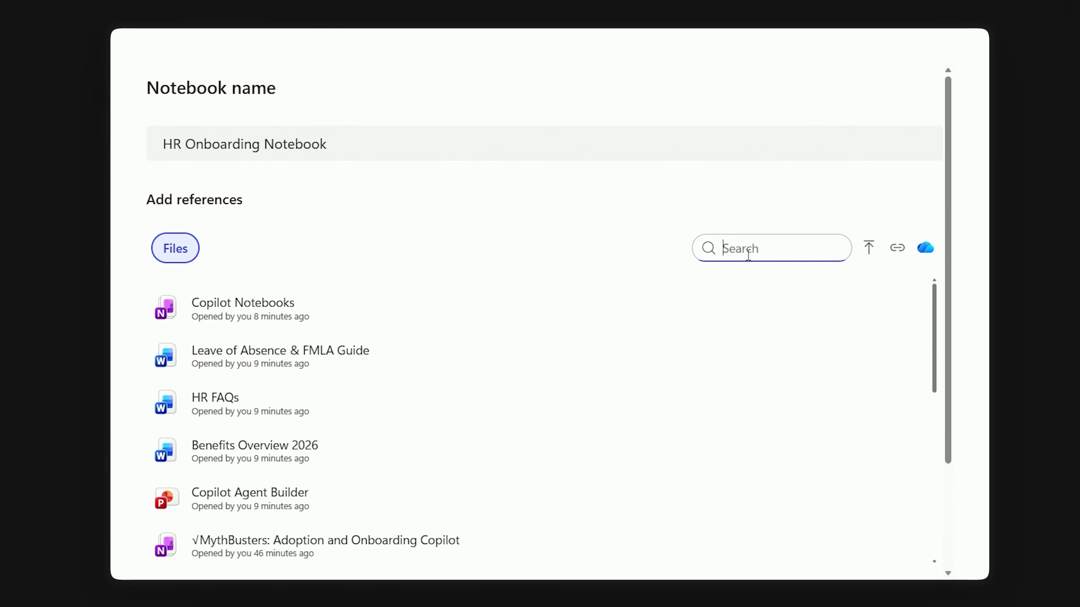
# Add the Leave of Absence & FMLA Guide as a reference and create the notebook, dismissing any pop-ups
pyautogui.write('leave of')
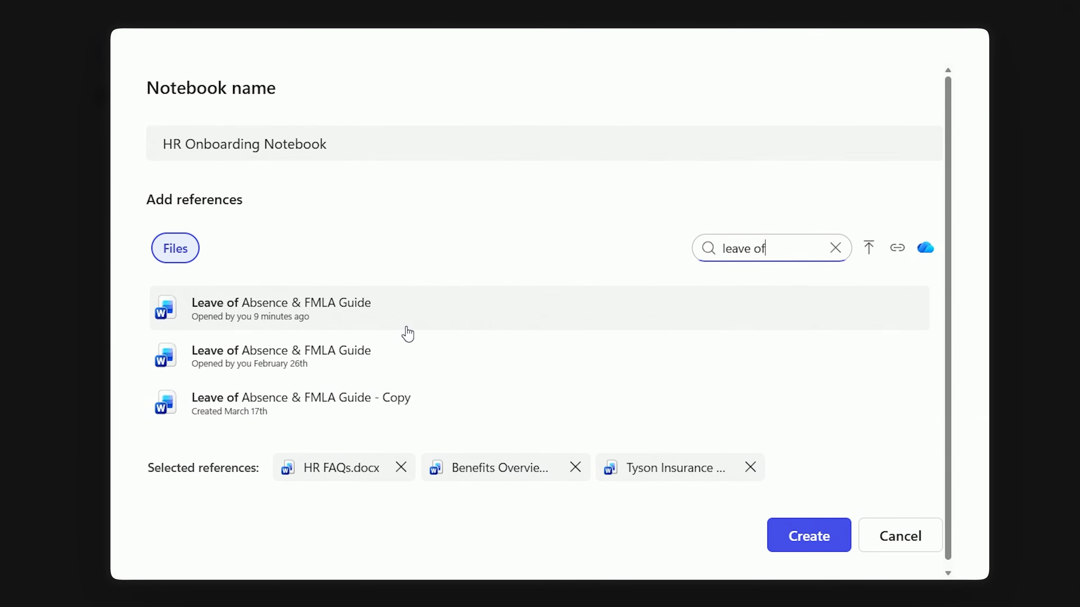
pyautogui.click(360, 371)
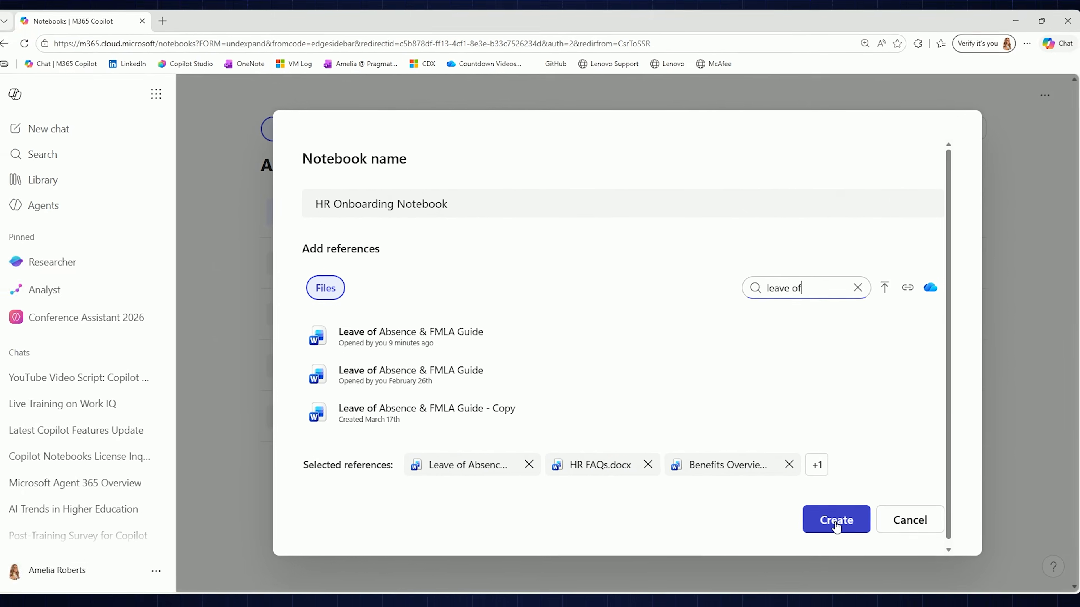
pyautogui.click(836, 524)
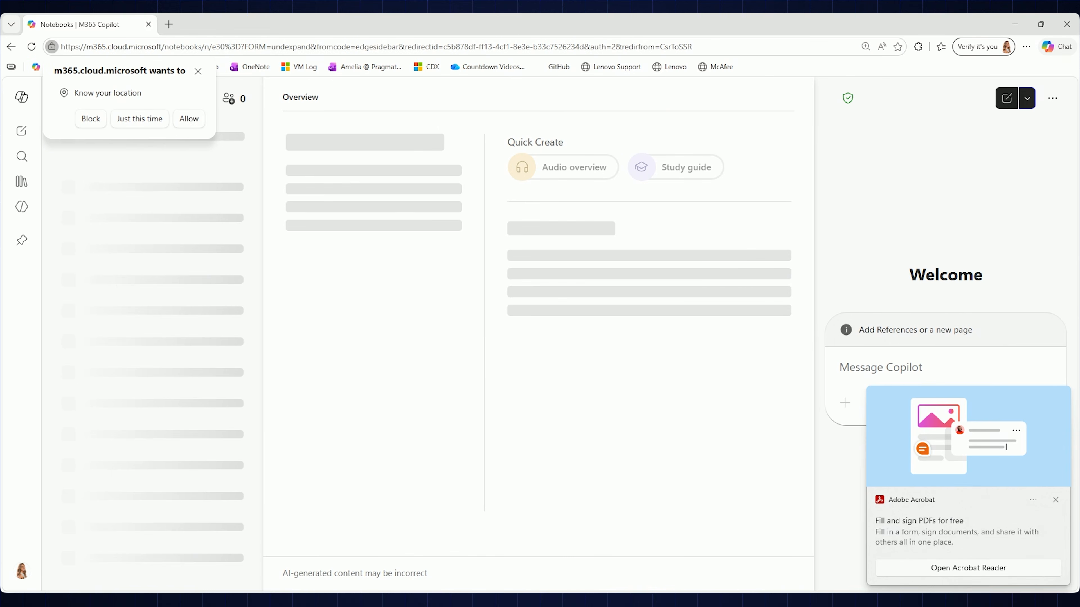
pyautogui.click(1057, 502)
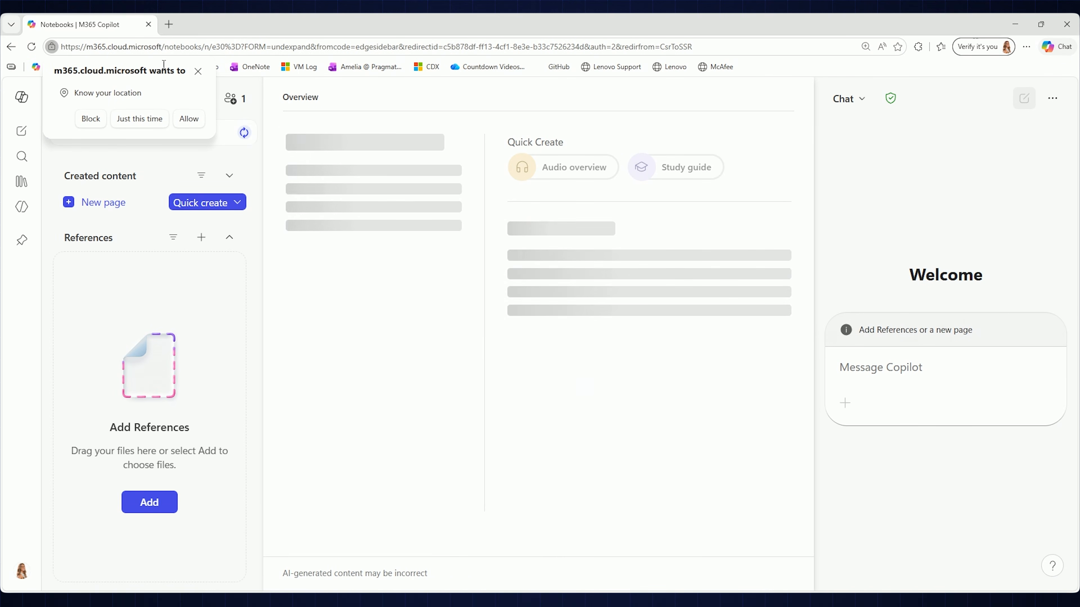
pyautogui.click(199, 72)
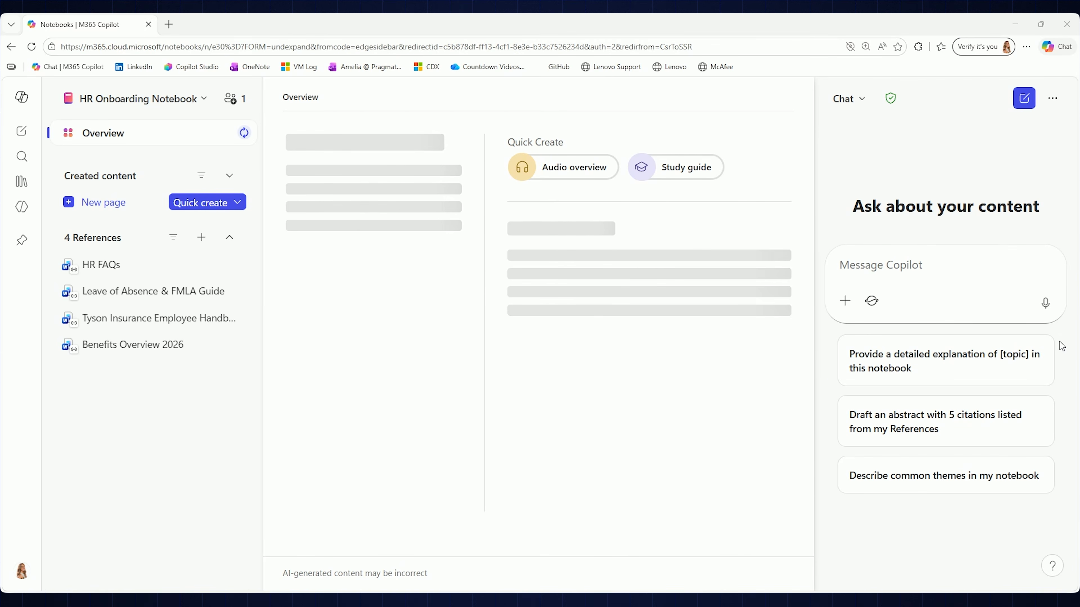
# Ask Copilot in the notebook chat to "Summarize all employee leave options available" and read through the whole response
pyautogui.click(941, 266)
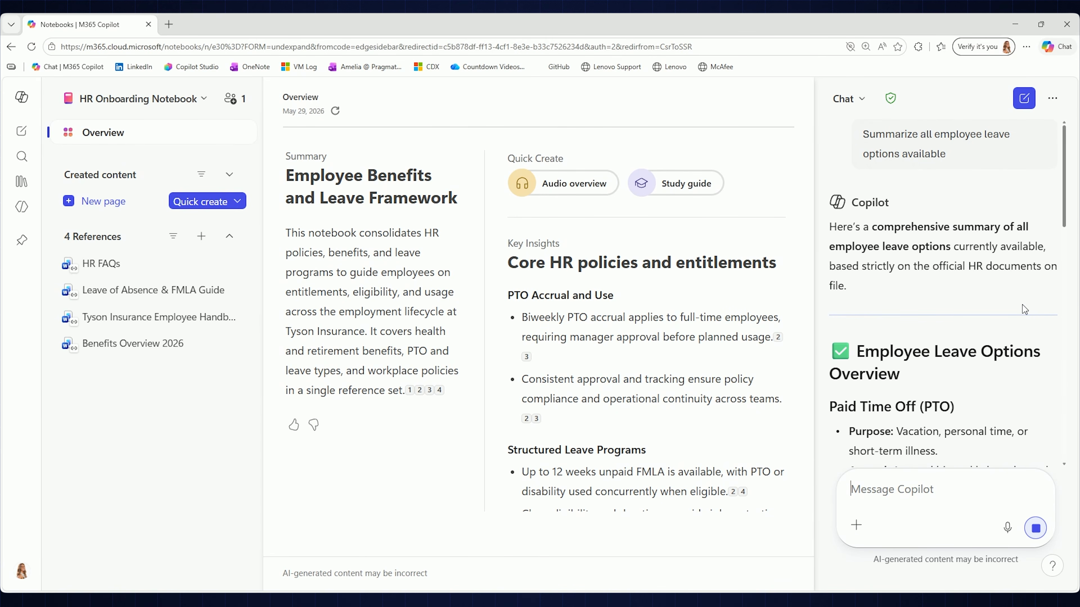
pyautogui.scroll(-3, 1014, 278)
pyautogui.scroll(3, 1014, 279)
pyautogui.scroll(-6, 1012, 293)
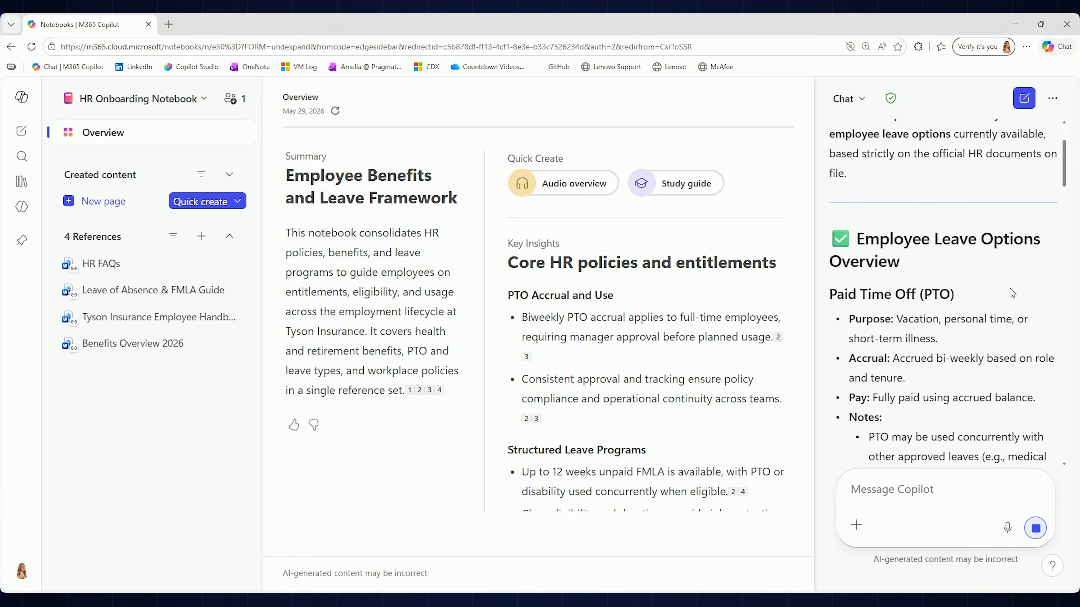
pyautogui.scroll(-10, 1011, 289)
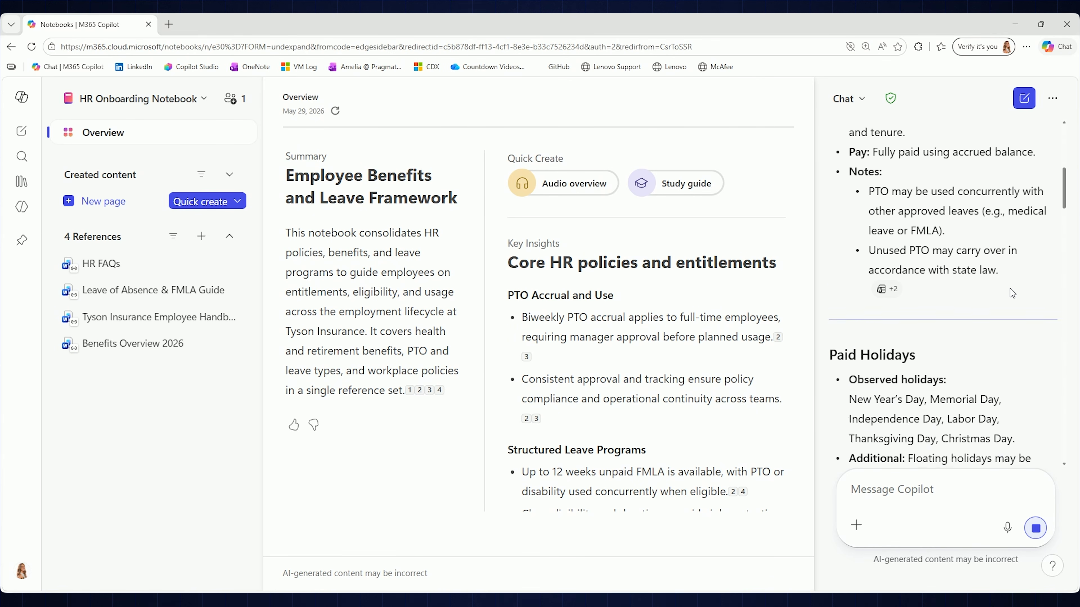
pyautogui.scroll(-15, 1012, 288)
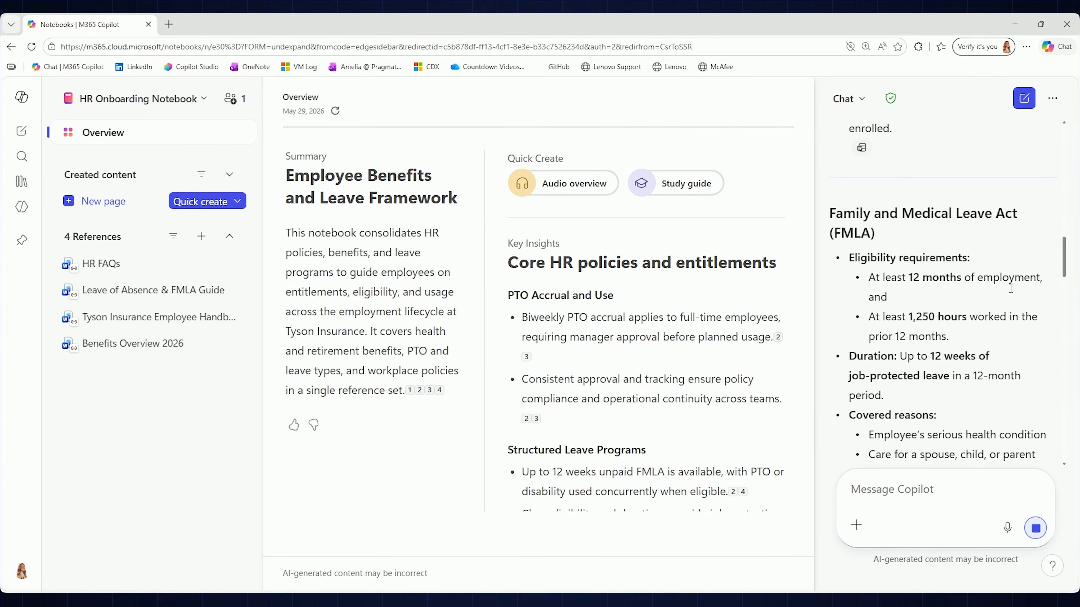
pyautogui.scroll(-10, 1013, 284)
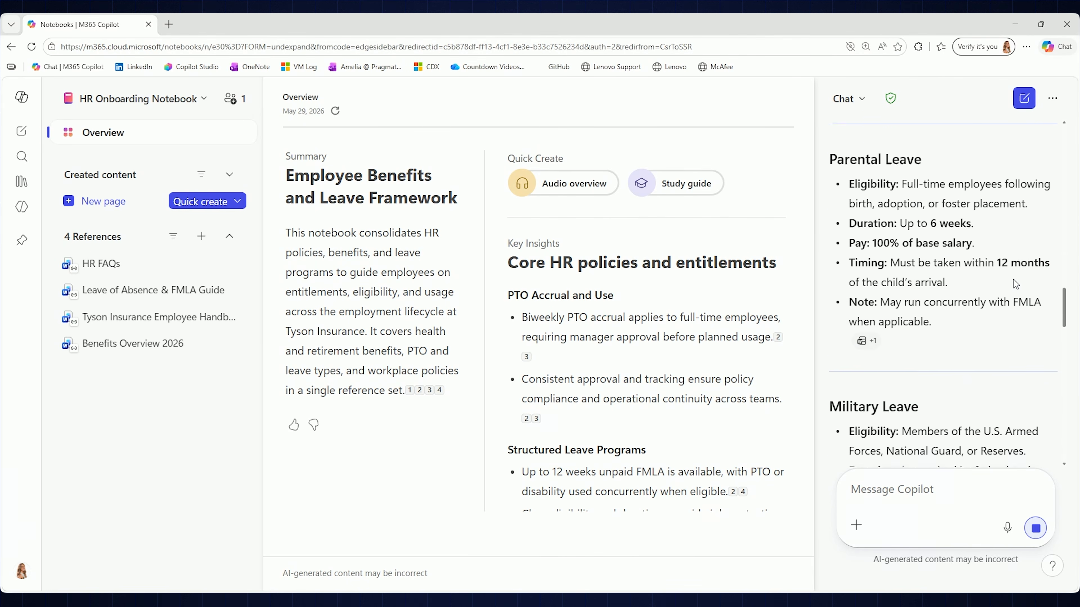
pyautogui.scroll(-12, 1011, 289)
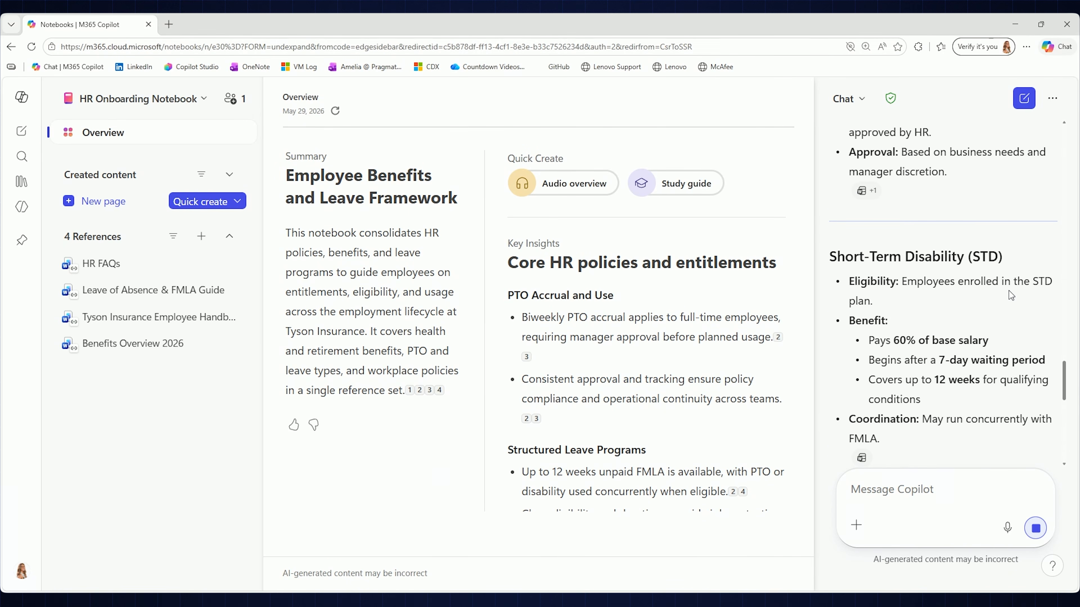
pyautogui.scroll(-3, 1009, 291)
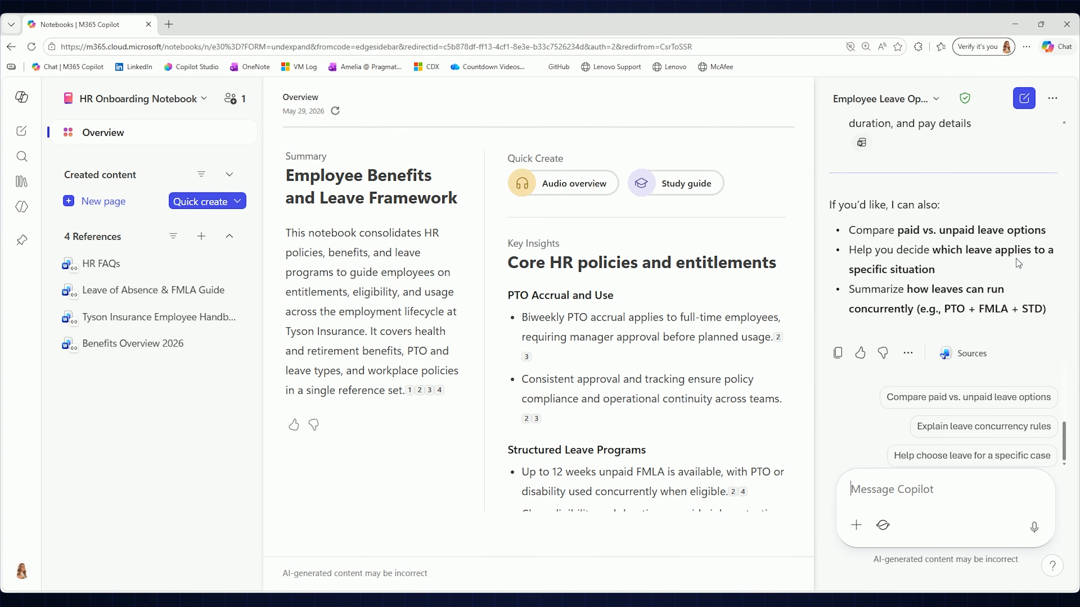
# Add Copilot's leave options response to a new page in the notebook and review the page's content
pyautogui.click(907, 357)
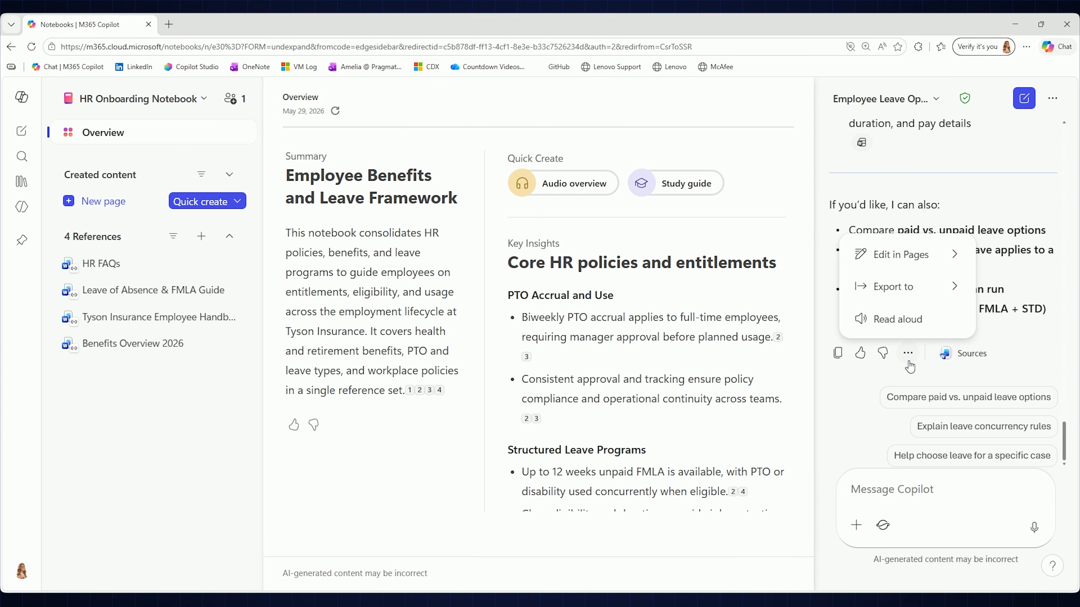
pyautogui.moveTo(931, 263)
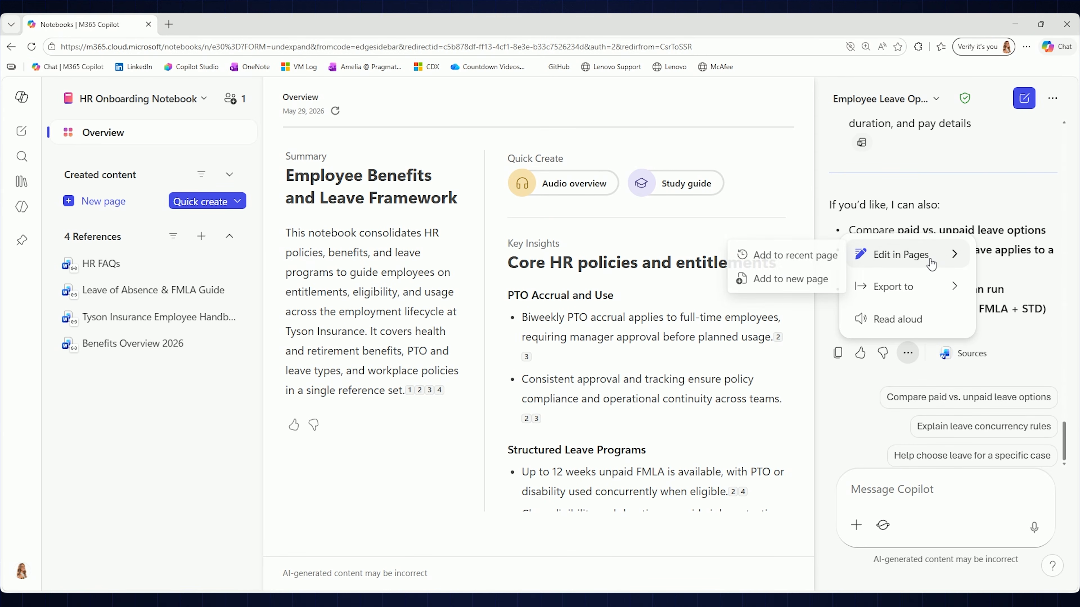
pyautogui.click(810, 286)
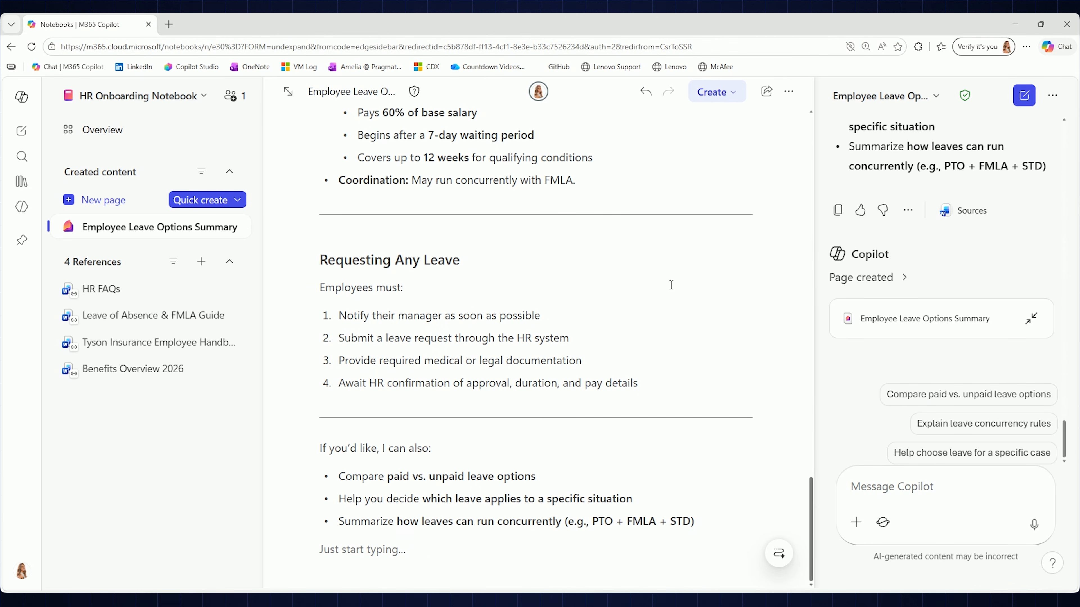
pyautogui.scroll(10, 673, 321)
pyautogui.scroll(12, 674, 322)
pyautogui.scroll(10, 674, 322)
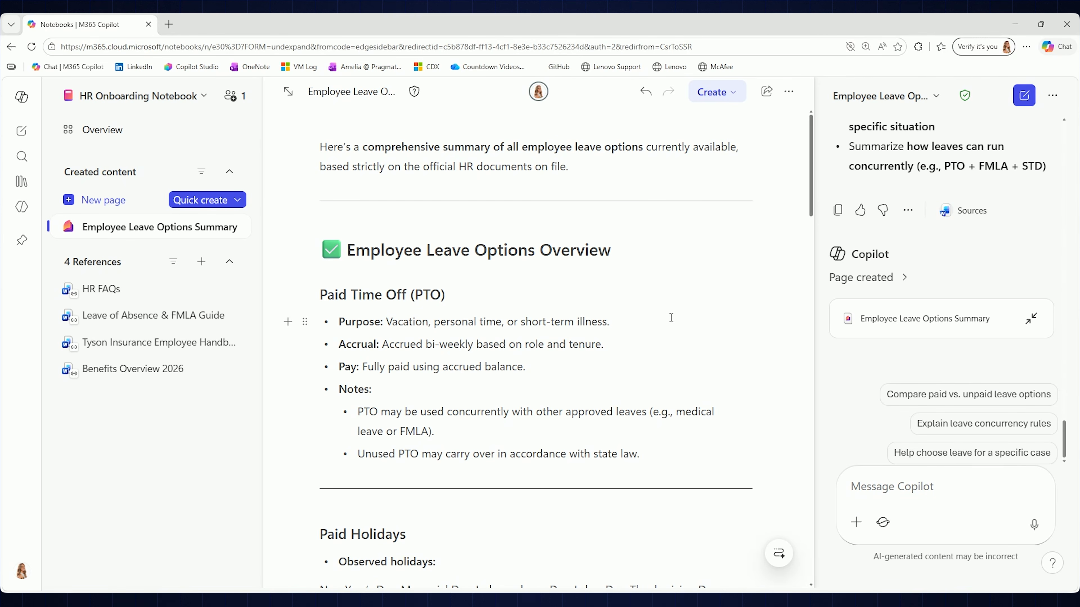
pyautogui.scroll(-15, 676, 341)
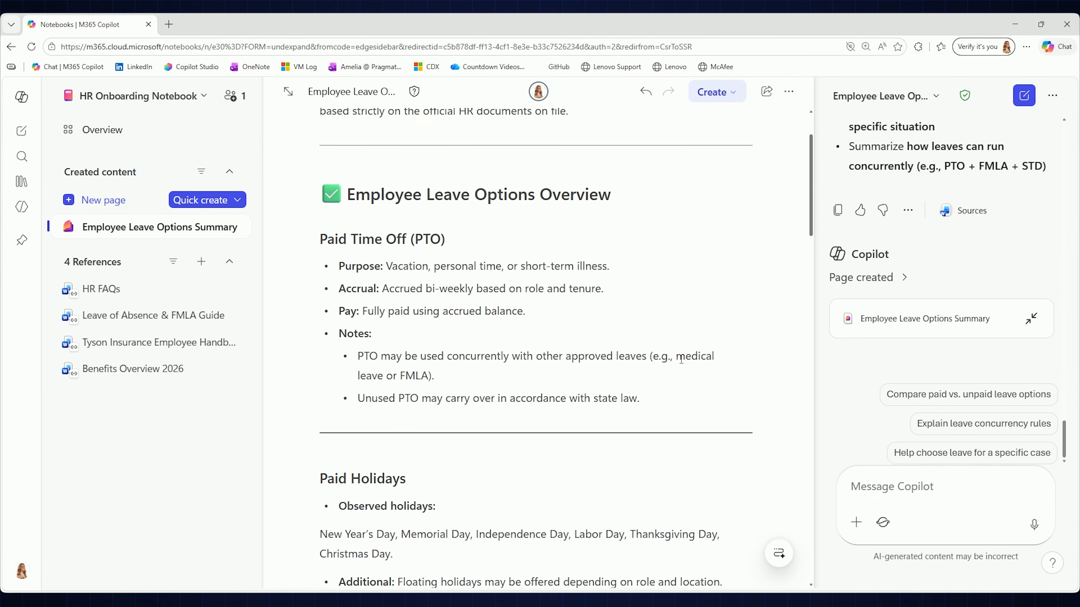
pyautogui.scroll(-10, 670, 392)
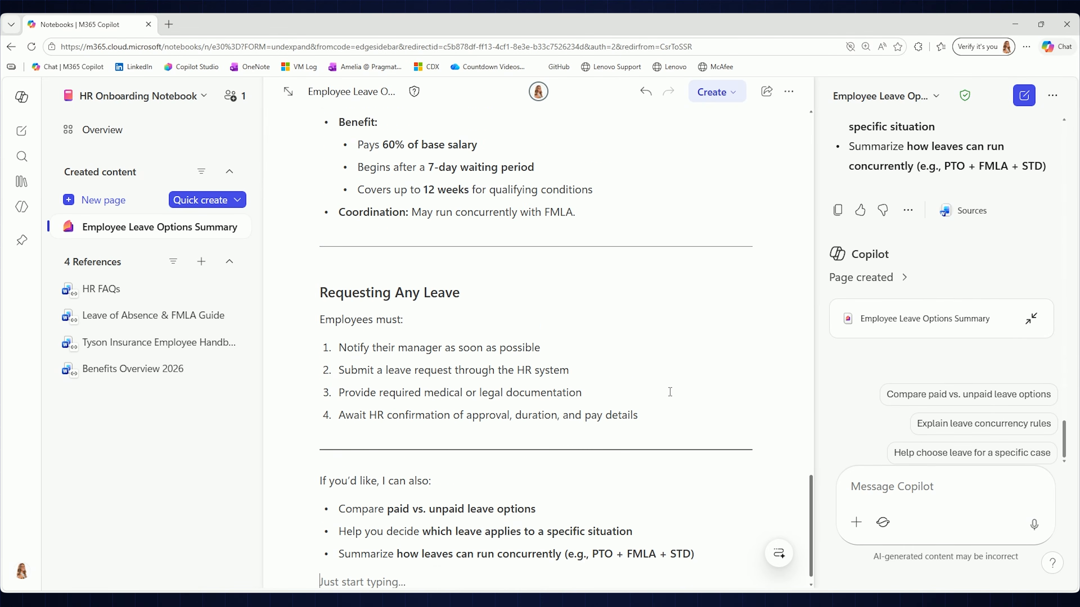
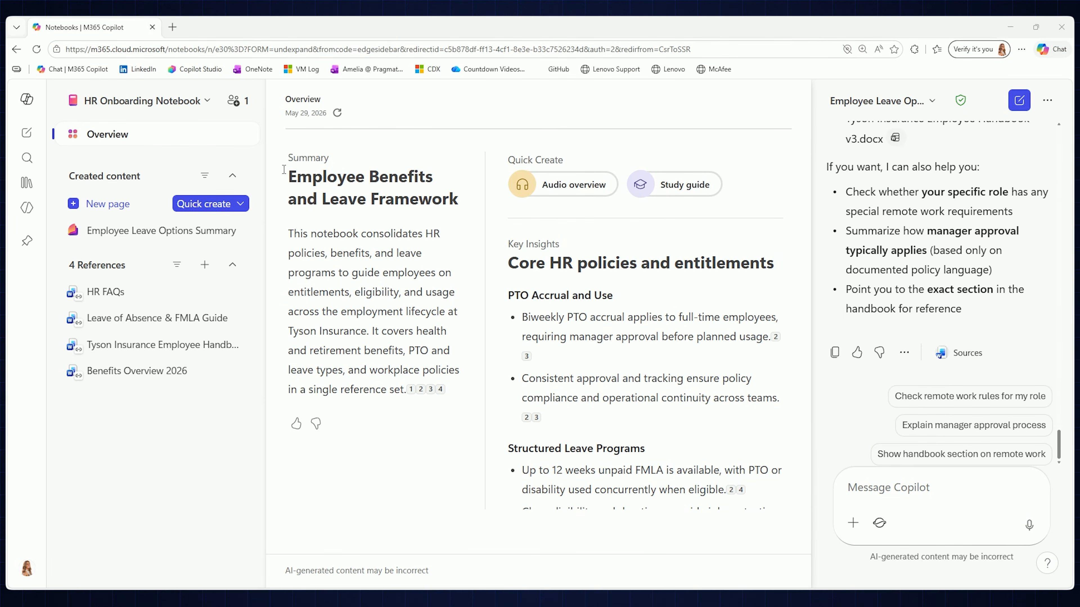
# Switch to the recent AI Team notebook and collapse the main Copilot navigation
pyautogui.click(201, 102)
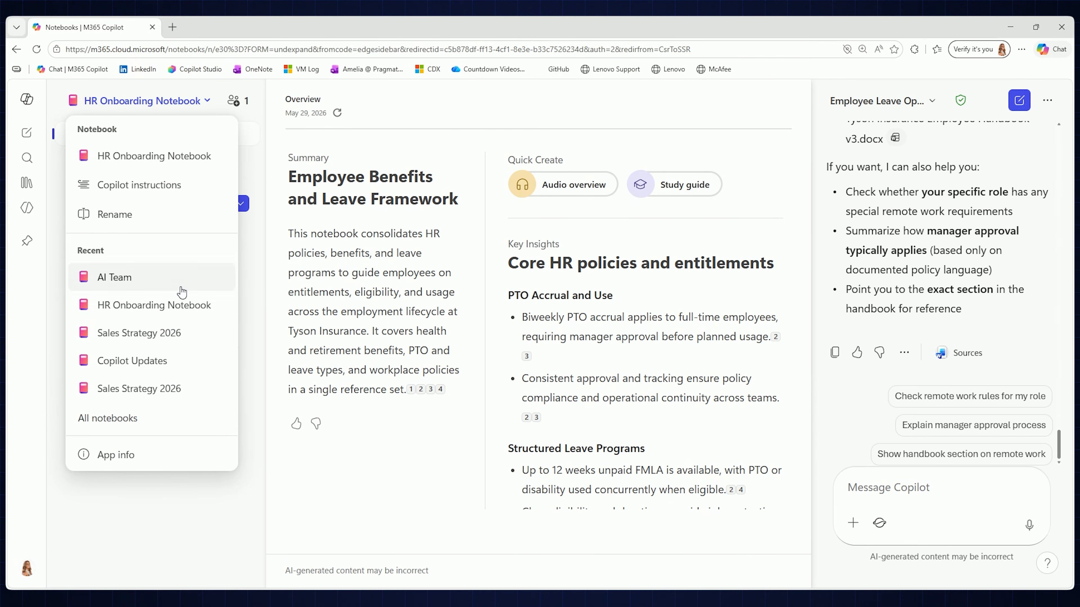
pyautogui.click(136, 278)
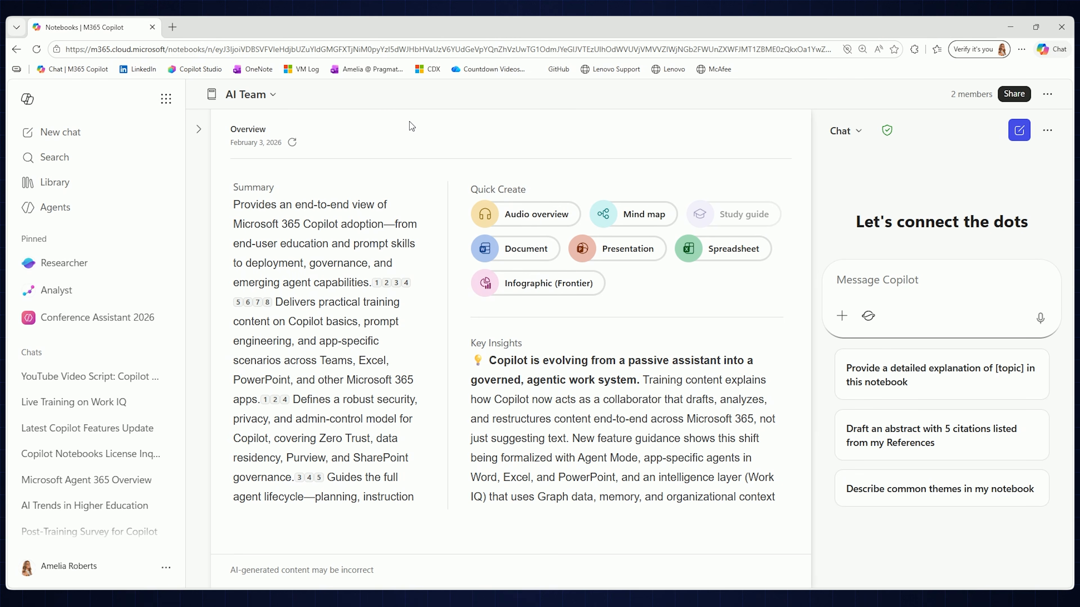
pyautogui.scroll(-1, 137, 399)
pyautogui.scroll(1, 130, 385)
pyautogui.click(28, 100)
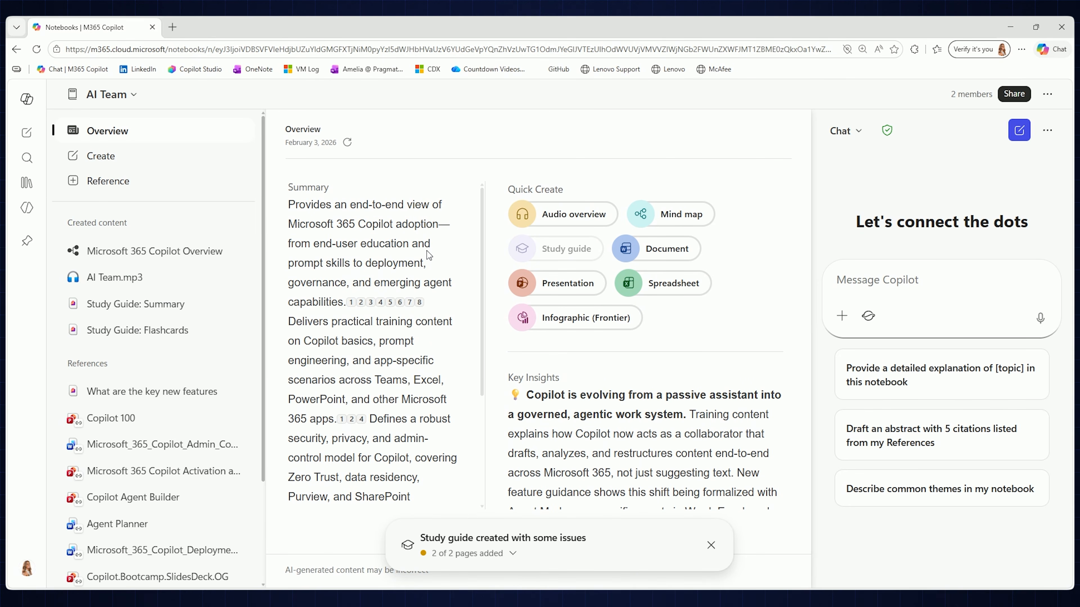
# Look through the AI Team notebook's created content and references, and open the reference "What are the key new features"
pyautogui.scroll(-3, 191, 396)
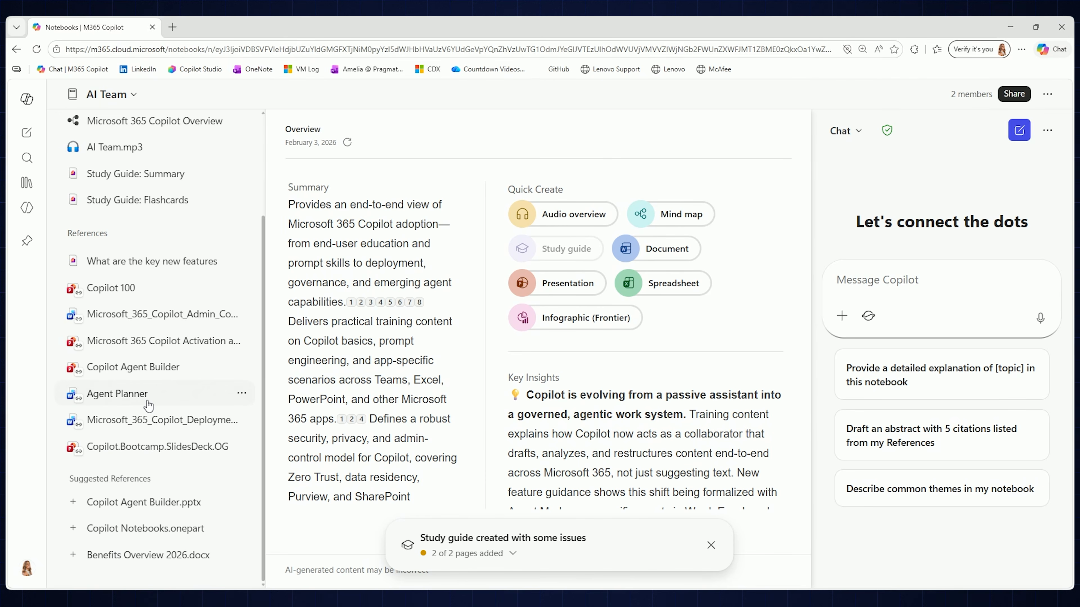
pyautogui.scroll(1, 149, 396)
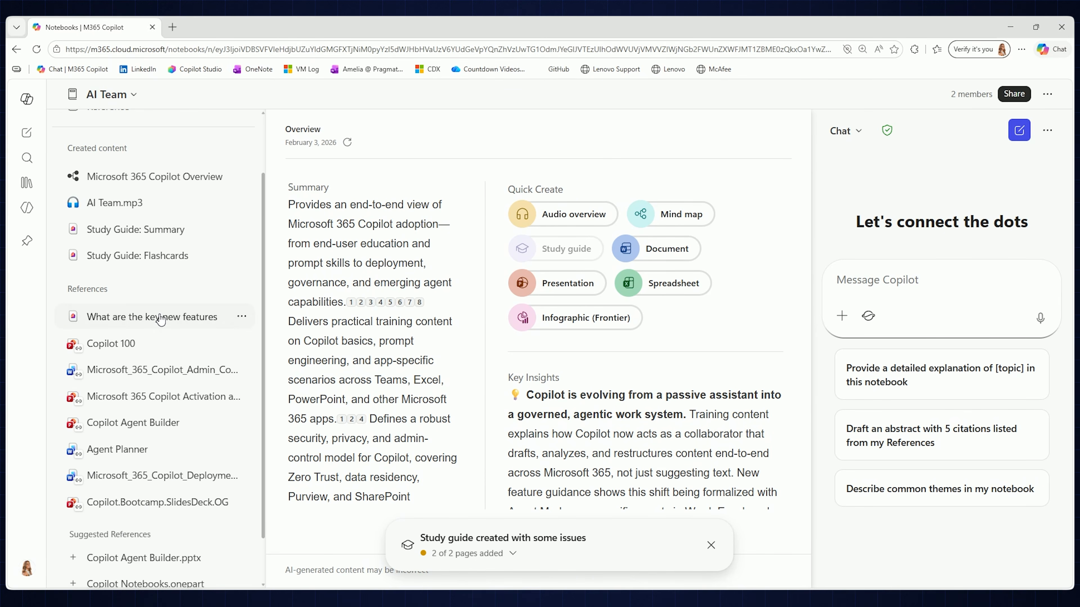
pyautogui.click(148, 326)
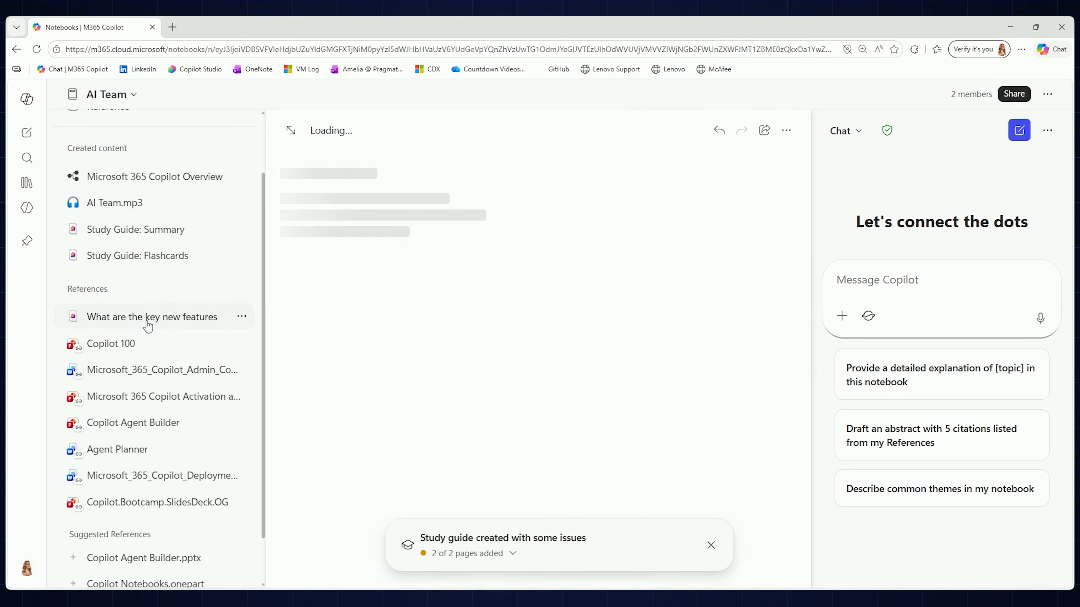
# Return to the AI Team notebook's overview and examine the audio overview customization and voice options without generating audio
pyautogui.scroll(2, 149, 307)
pyautogui.click(106, 129)
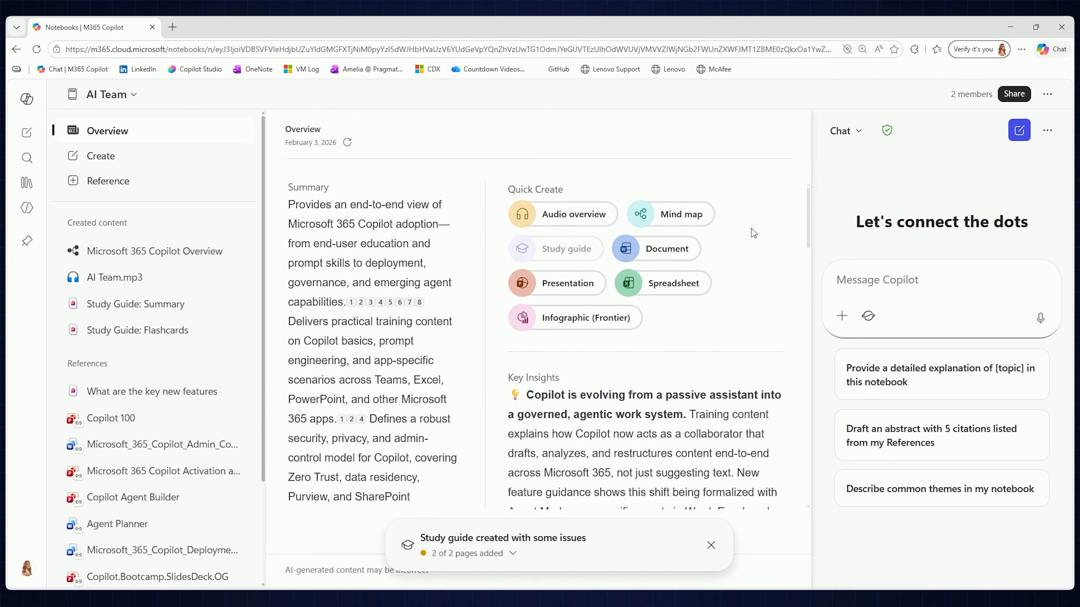
pyautogui.click(574, 226)
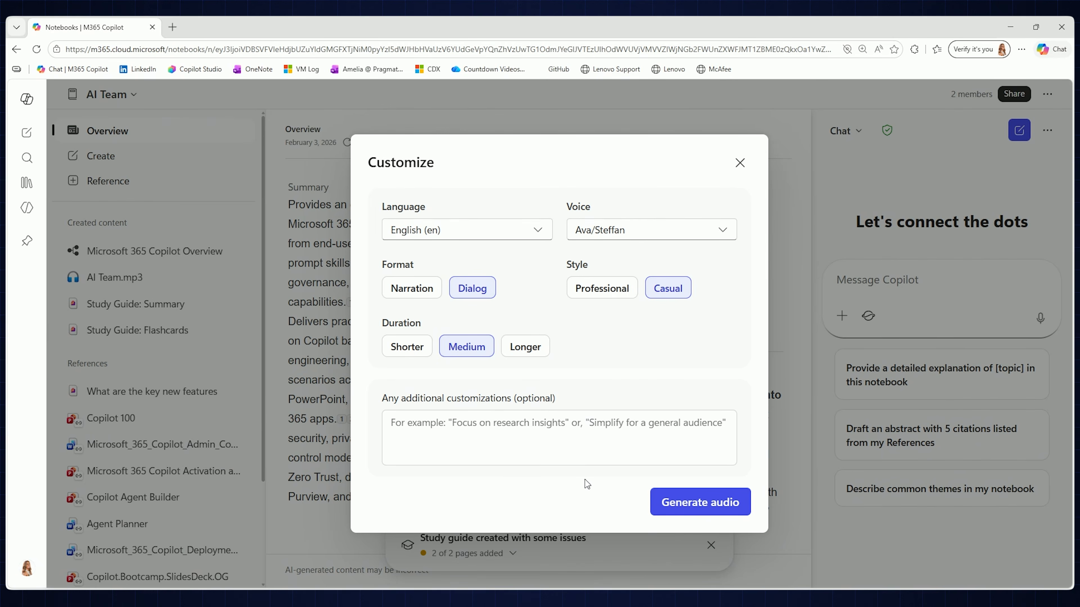
pyautogui.click(717, 234)
pyautogui.click(746, 211)
pyautogui.click(739, 164)
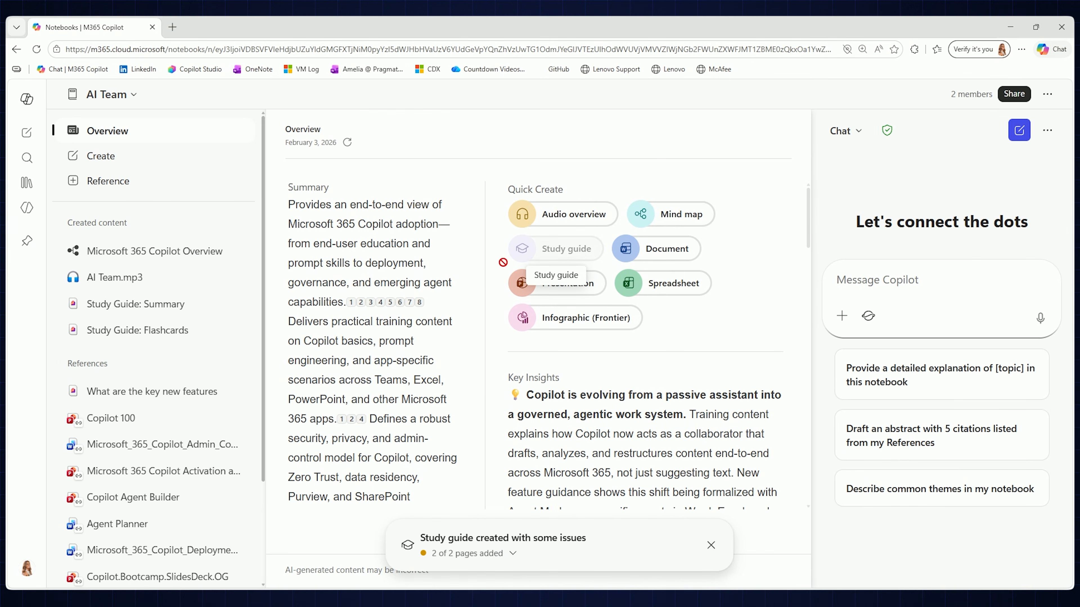
# Open the Microsoft 365 Copilot Overview mind map and expand its Copilot Fundamentals and Copilot Variants branches
pyautogui.click(186, 254)
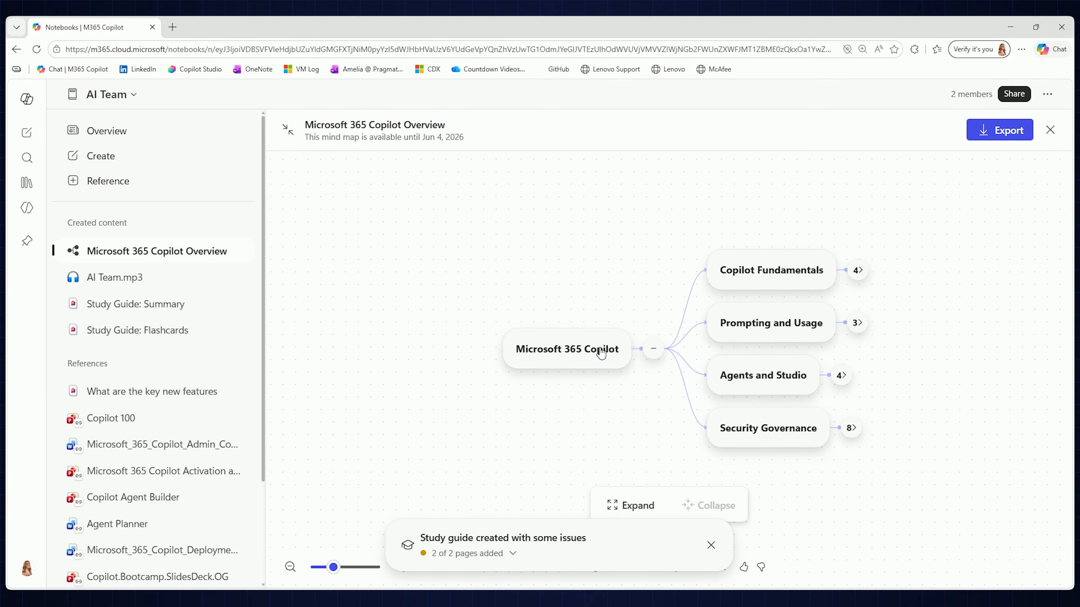
pyautogui.click(858, 271)
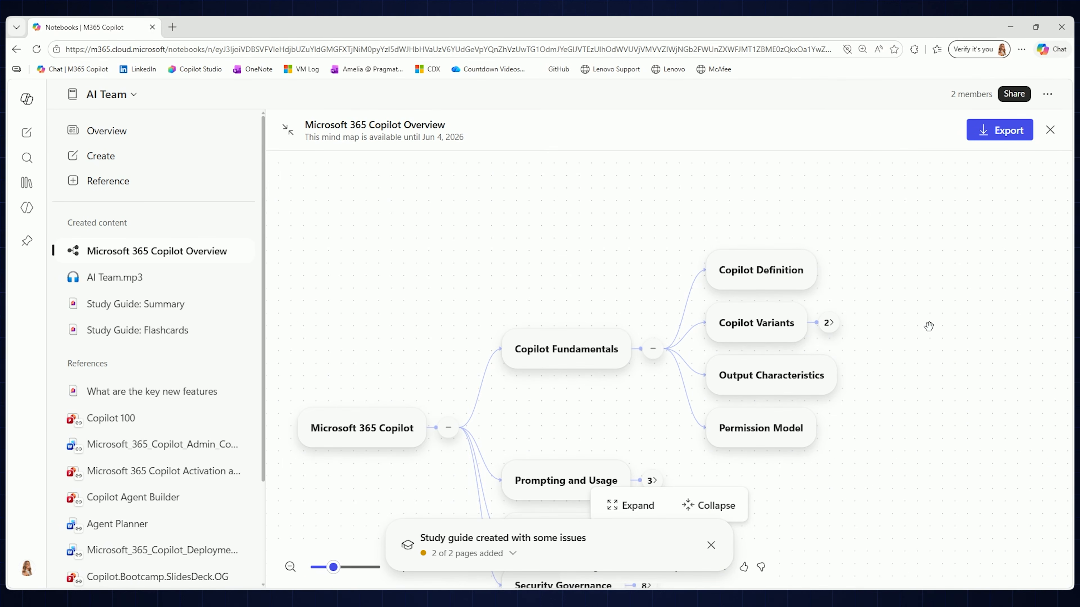
pyautogui.click(835, 324)
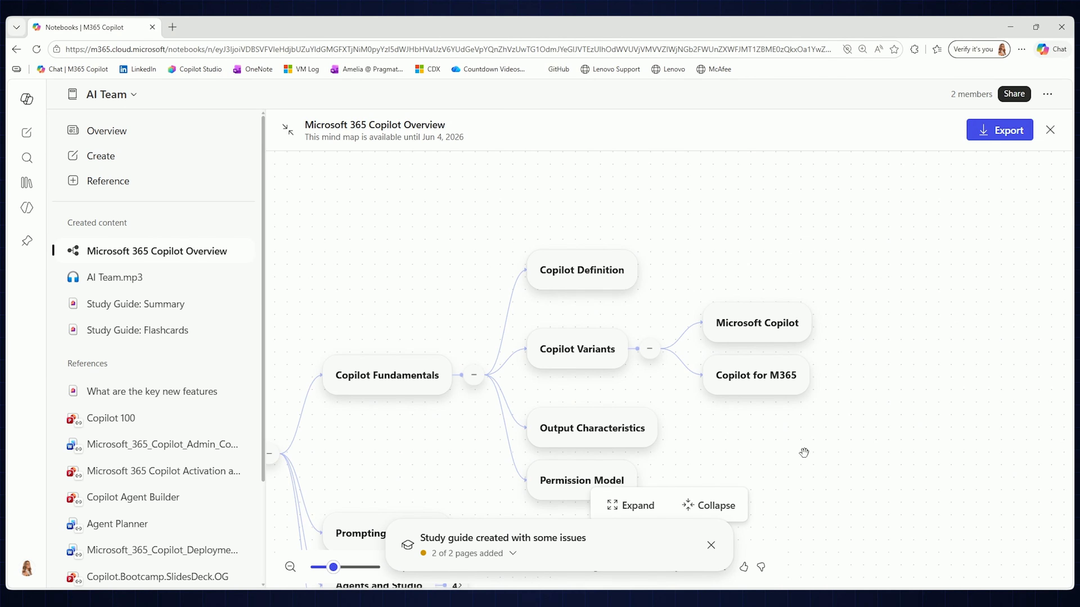
pyautogui.moveTo(804, 453); pyautogui.dragTo(850, 298)
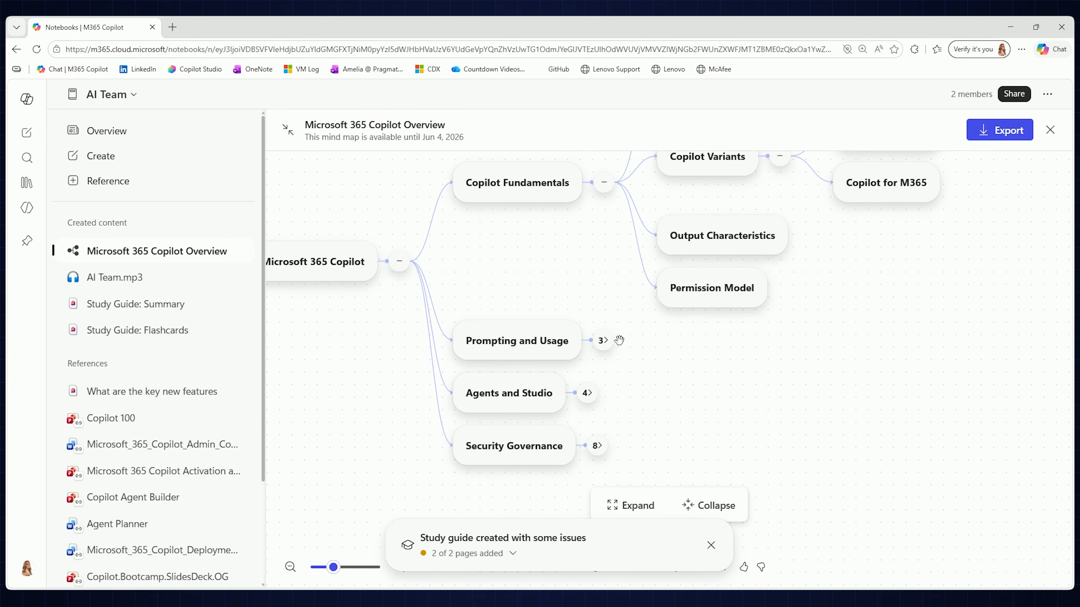
pyautogui.scroll(2, 566, 294)
pyautogui.scroll(-4, 566, 293)
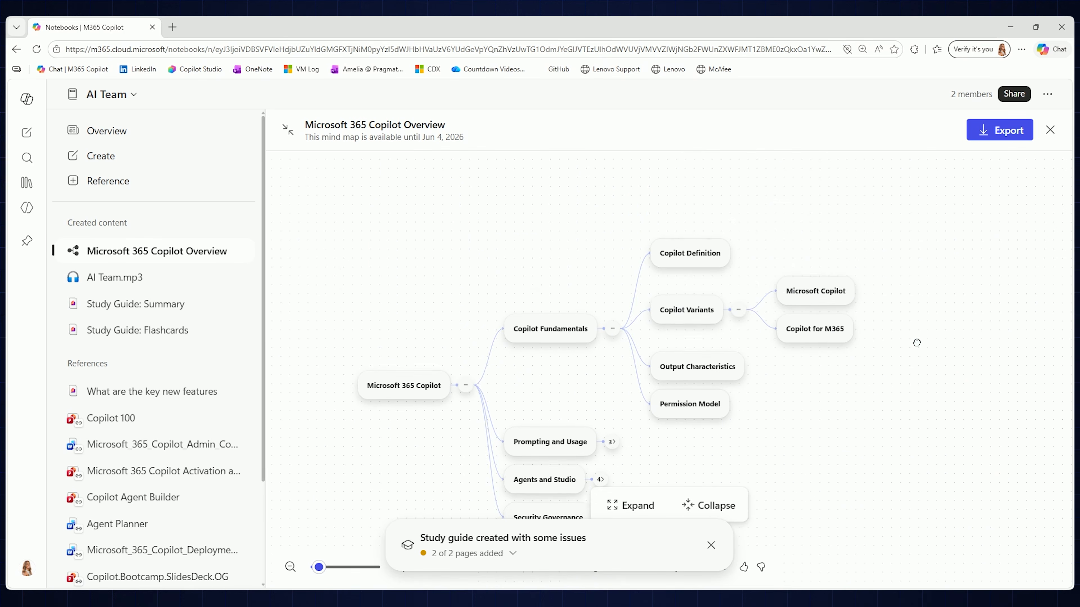
# View the Copilot Definition node's summary in the mind map and have Copilot explain it in the chat
pyautogui.click(699, 208)
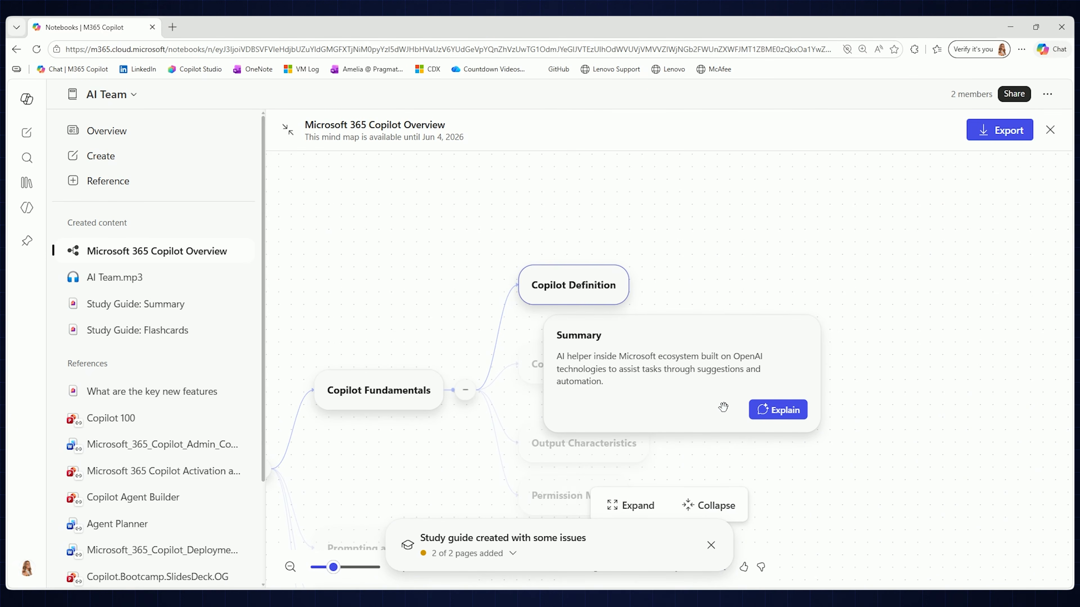
pyautogui.click(773, 412)
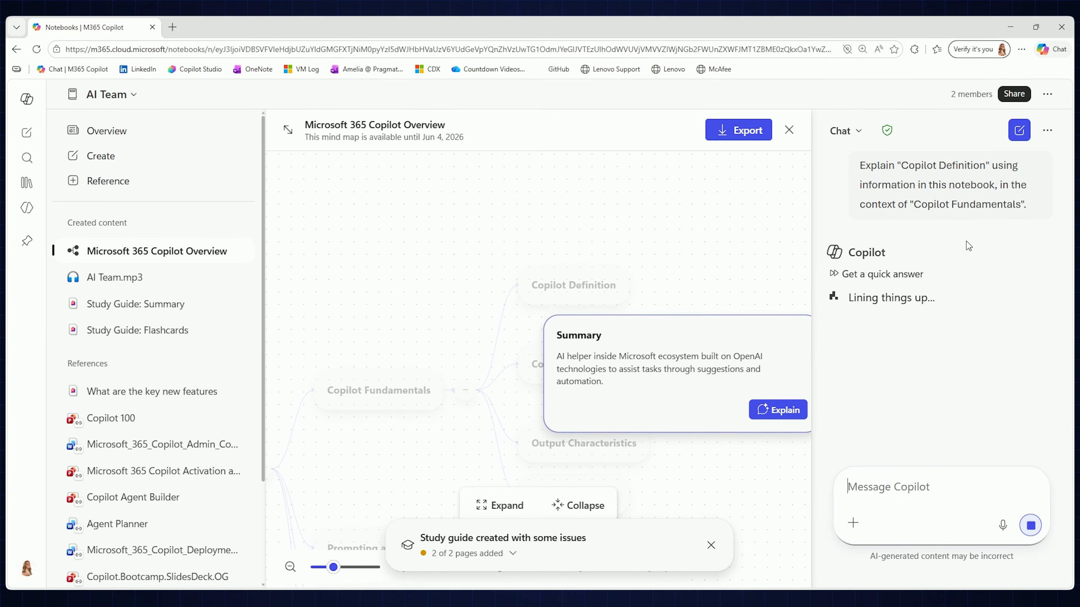
pyautogui.click(739, 250)
pyautogui.scroll(1, 633, 374)
pyautogui.scroll(-2, 633, 375)
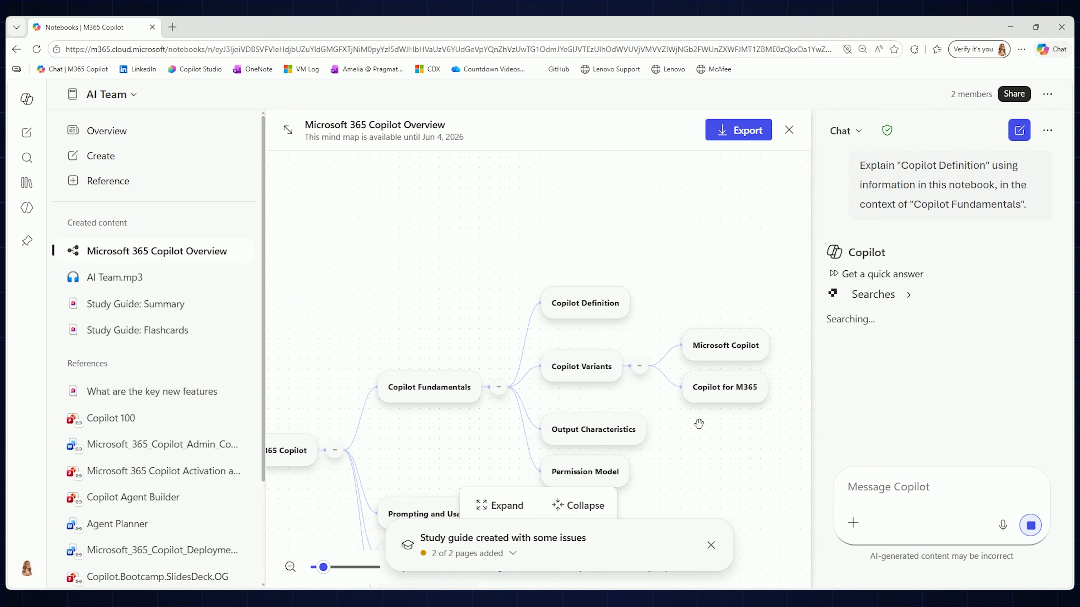
pyautogui.moveTo(707, 490); pyautogui.dragTo(739, 321)
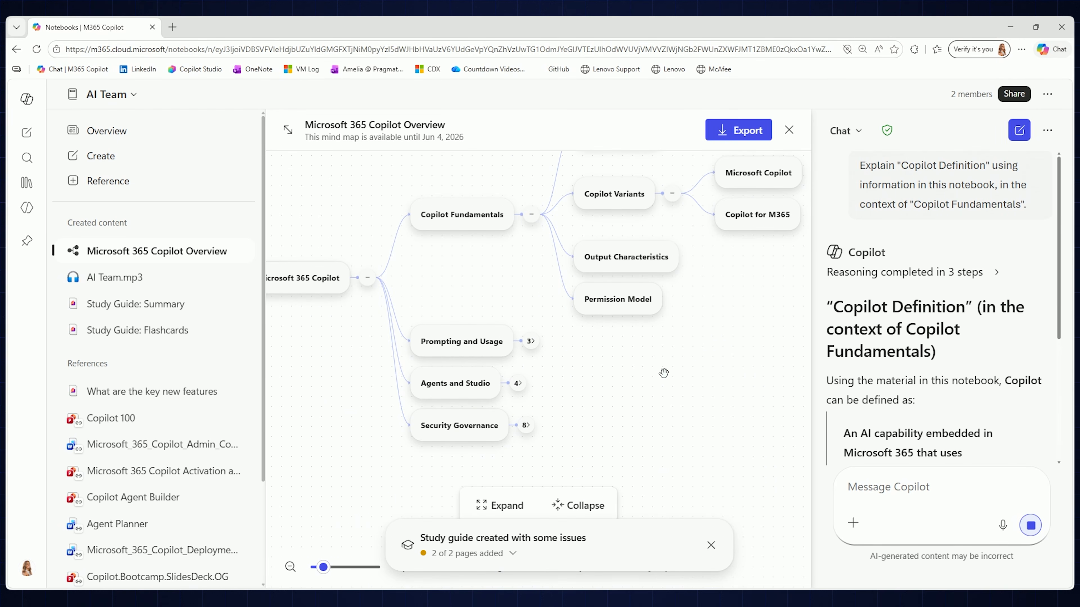
pyautogui.scroll(1, 720, 357)
pyautogui.scroll(-2, 720, 361)
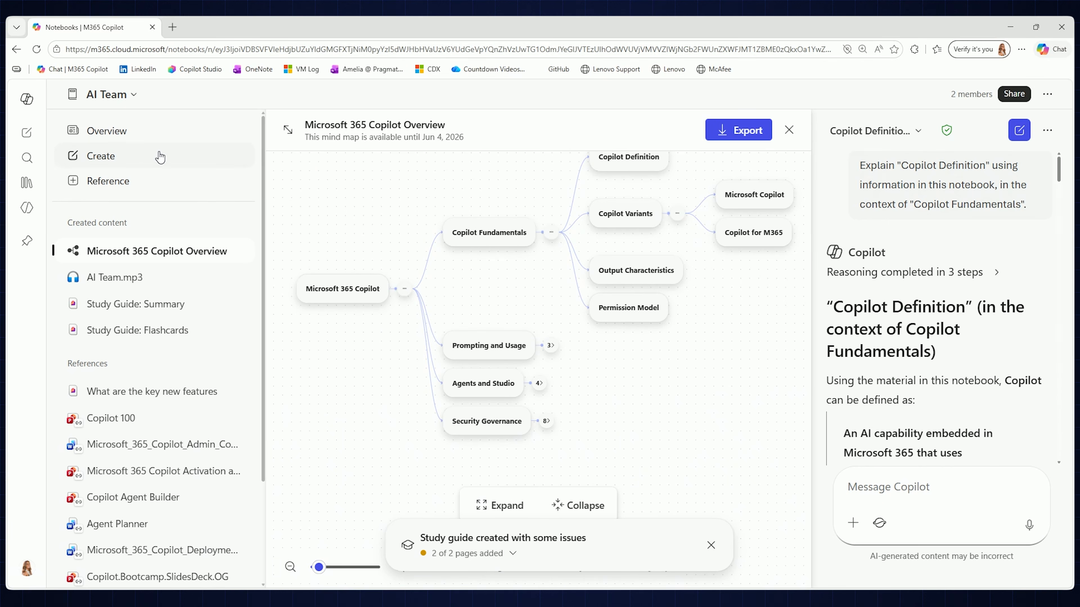
# Look at the notebook's study guide summary and open the study guide flashcards
pyautogui.click(126, 132)
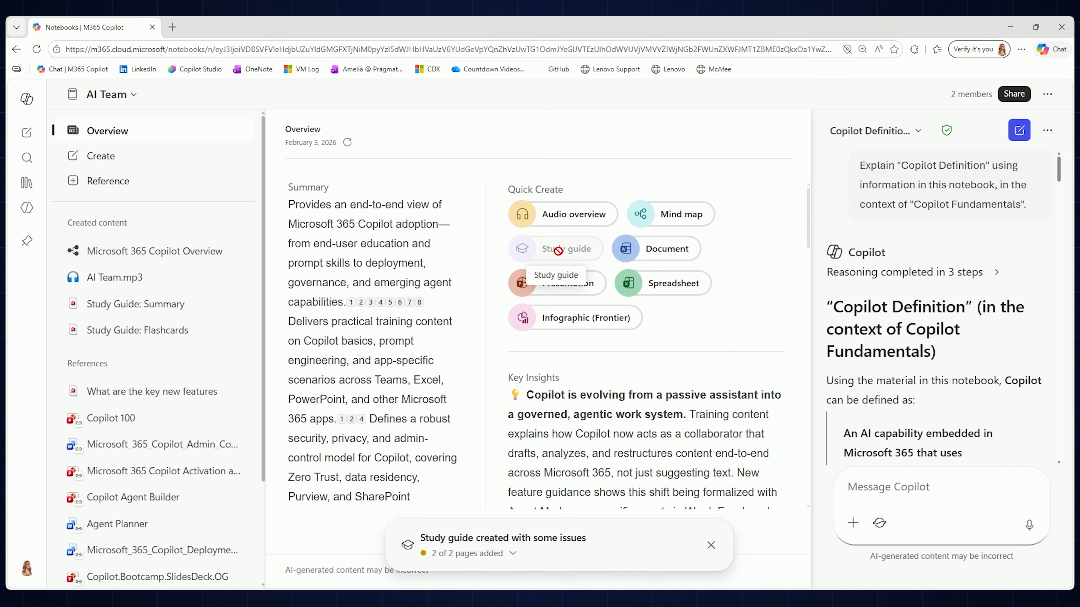
pyautogui.click(149, 306)
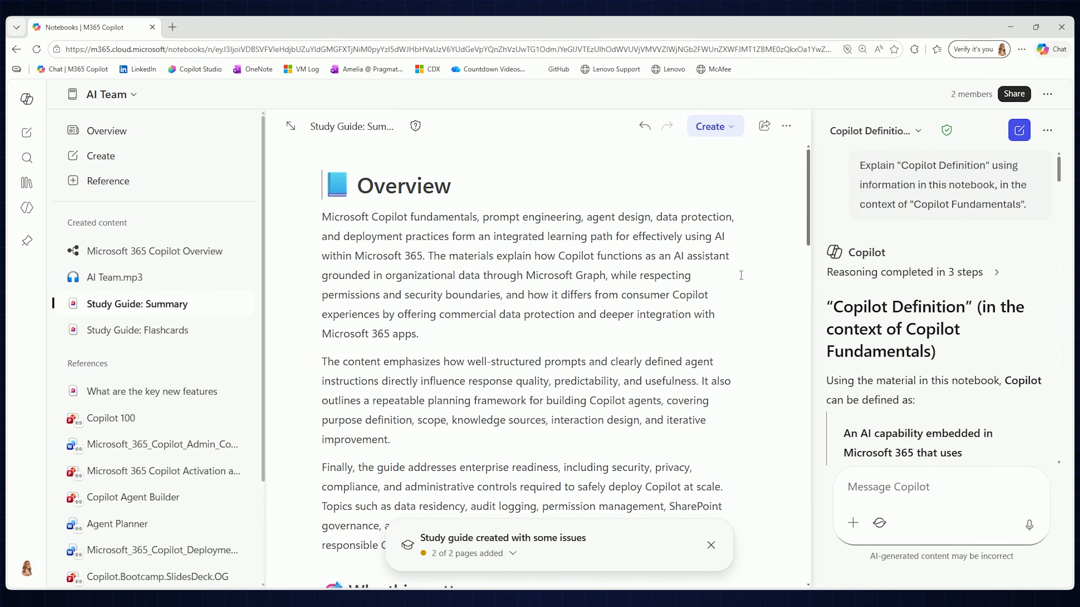
pyautogui.click(109, 336)
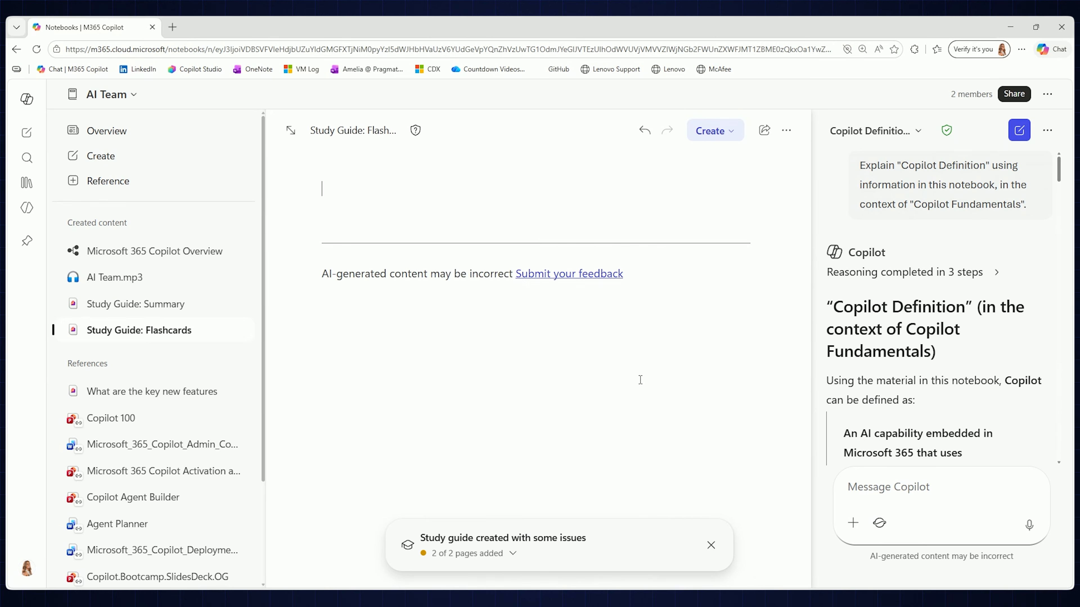
# Dismiss the study guide notification, then mark the Copilot flashcard as known and flip the Copilot Studio card
pyautogui.click(712, 547)
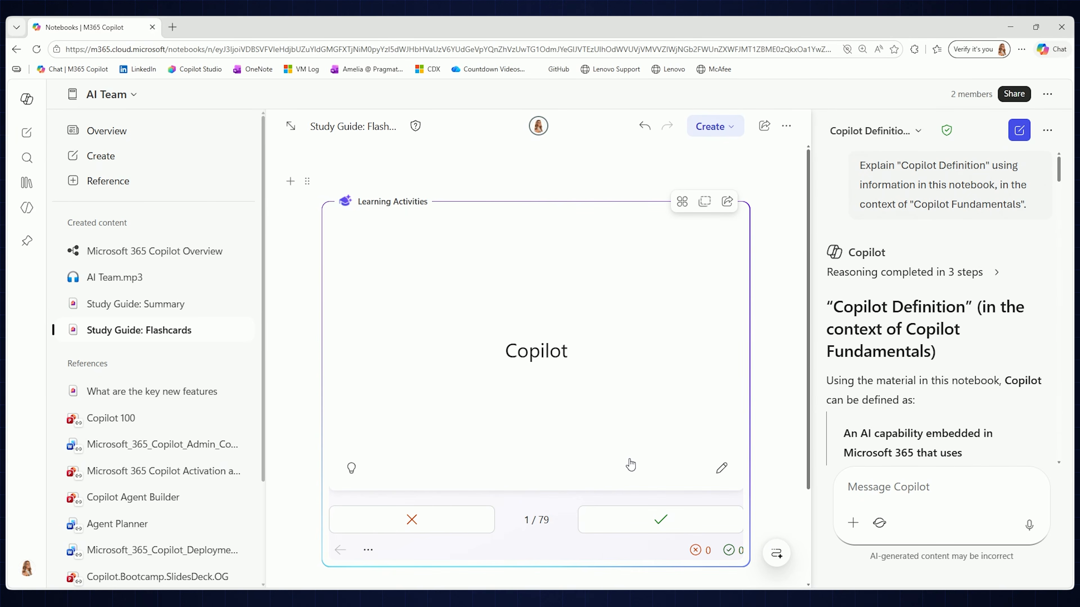
pyautogui.click(643, 523)
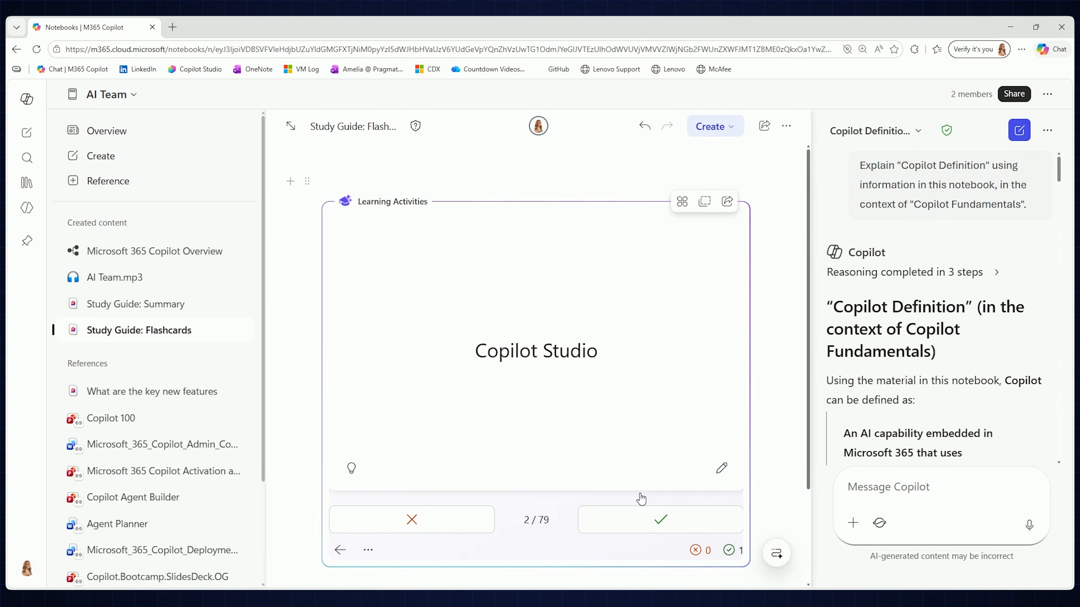
pyautogui.click(567, 368)
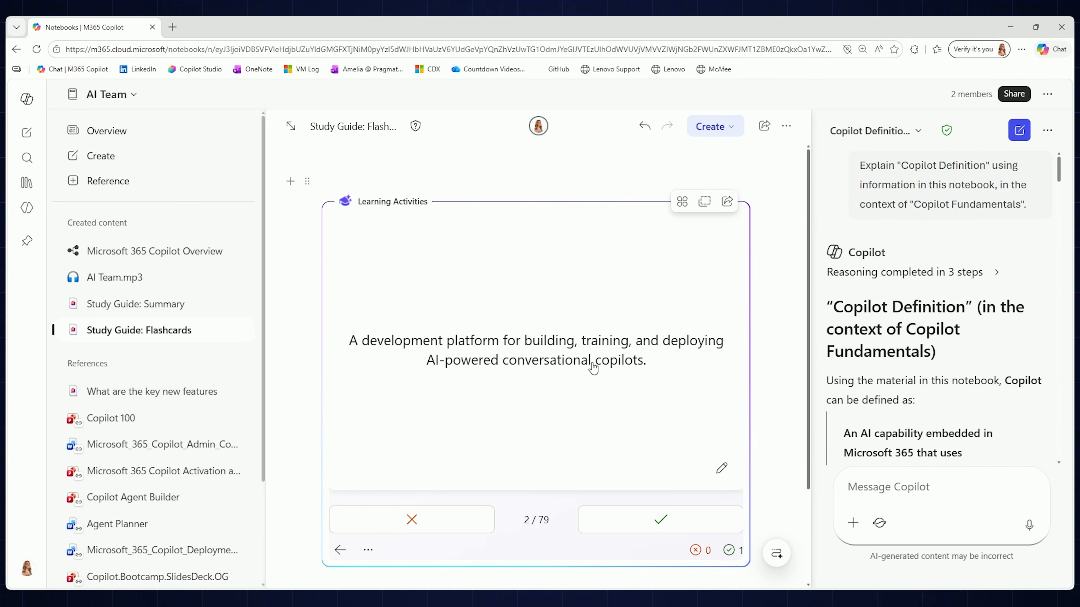
# From the notebook overview, examine the page types offered for a study guide without creating one
pyautogui.click(108, 132)
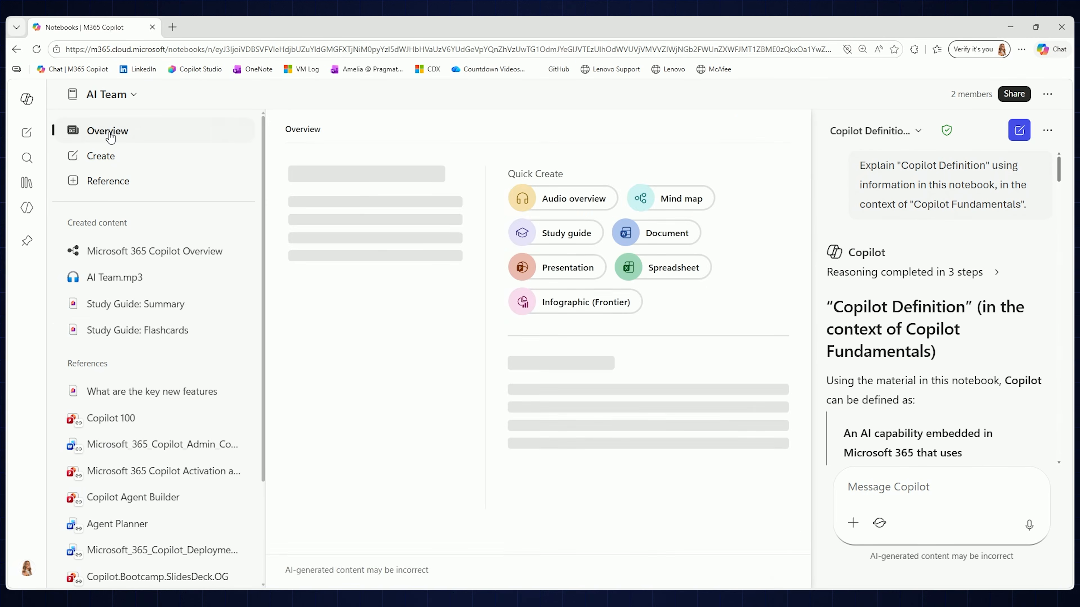
pyautogui.click(567, 256)
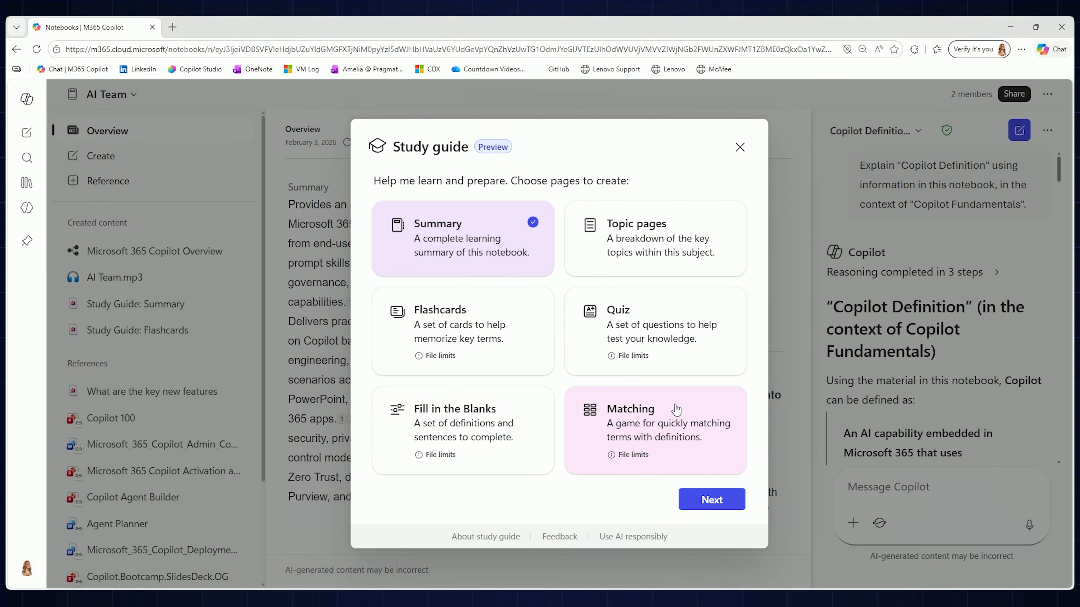
pyautogui.click(740, 147)
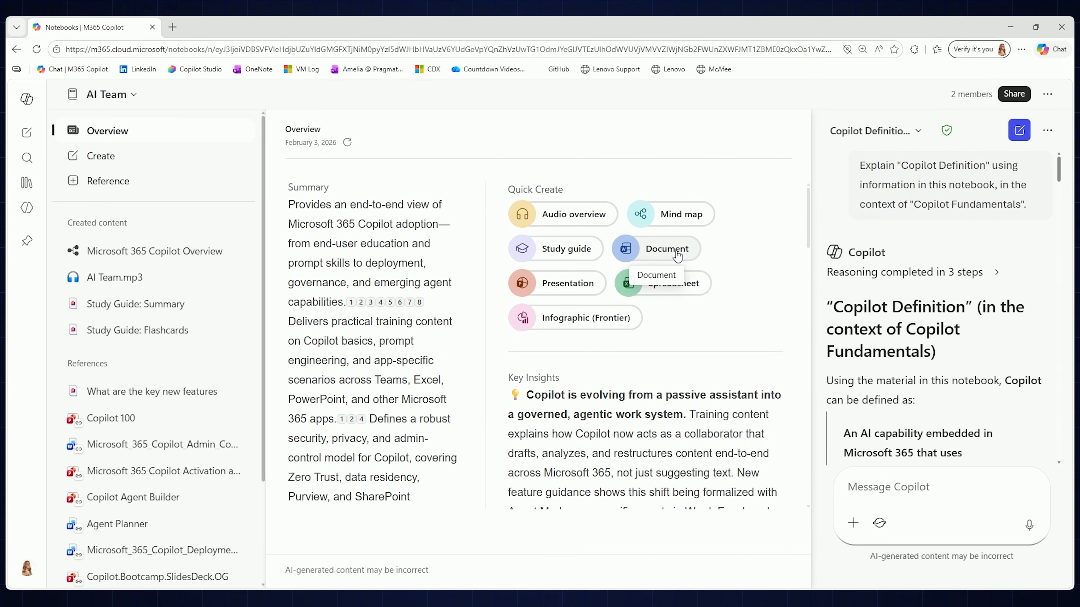
# Start a presentation from the notebook's references and review the audience, length and style options
pyautogui.click(553, 283)
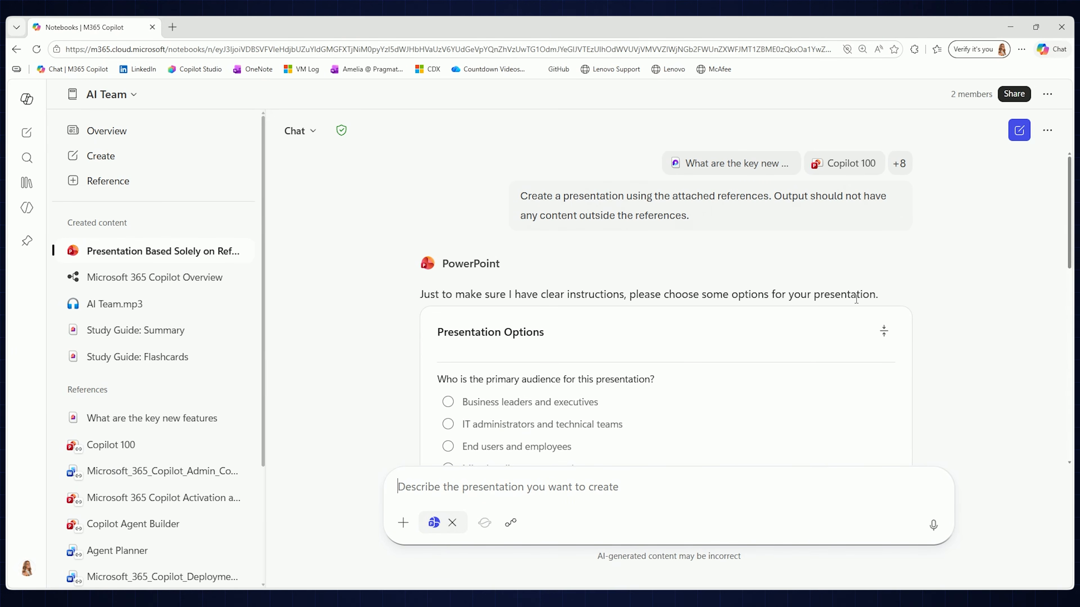
pyautogui.scroll(-4, 933, 269)
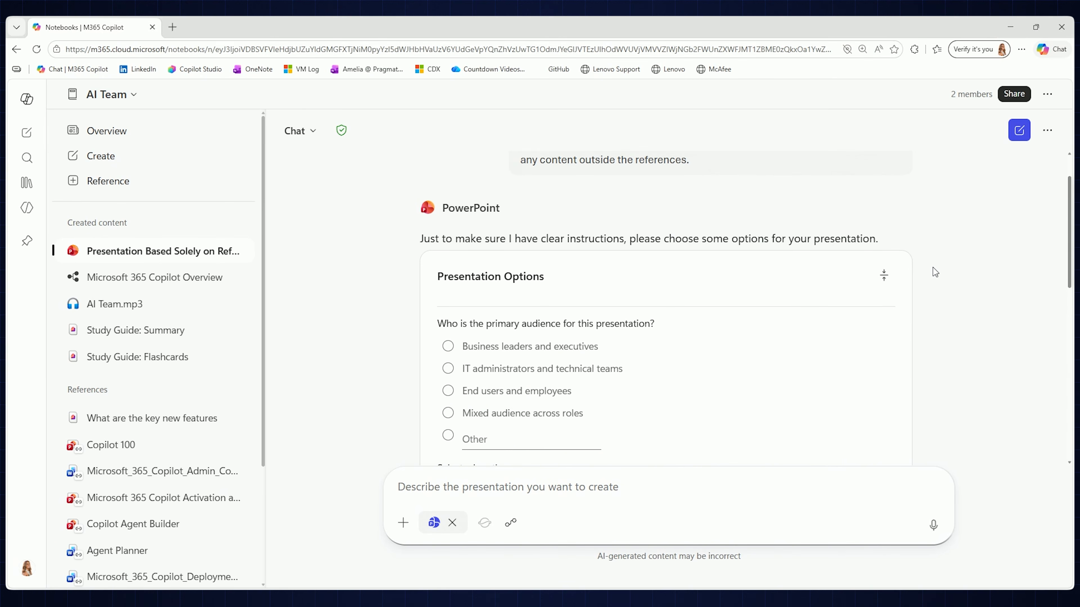
pyautogui.scroll(-6, 936, 312)
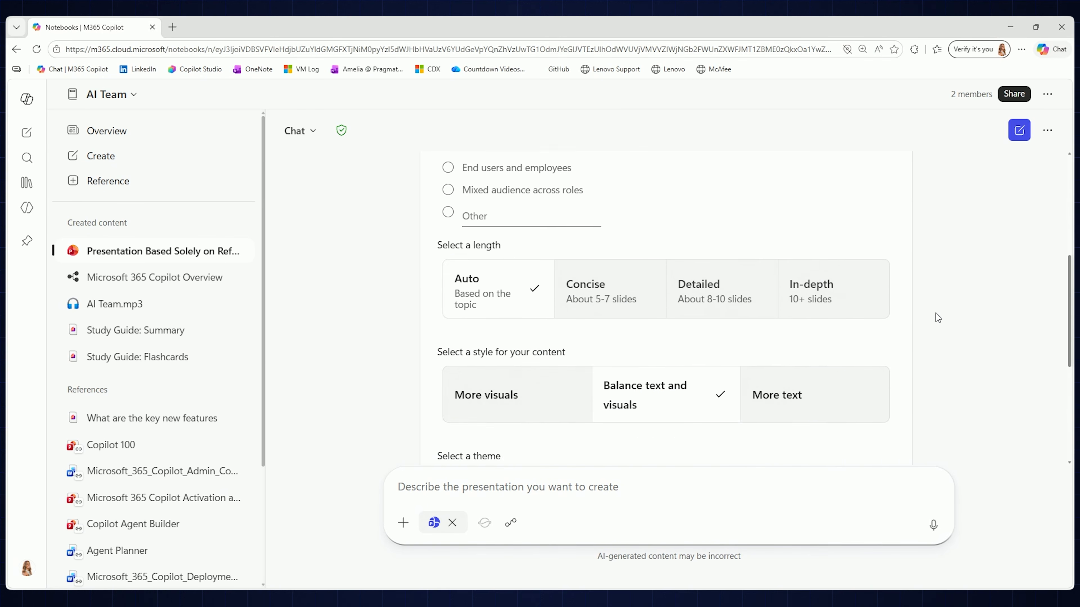
pyautogui.scroll(8, 935, 313)
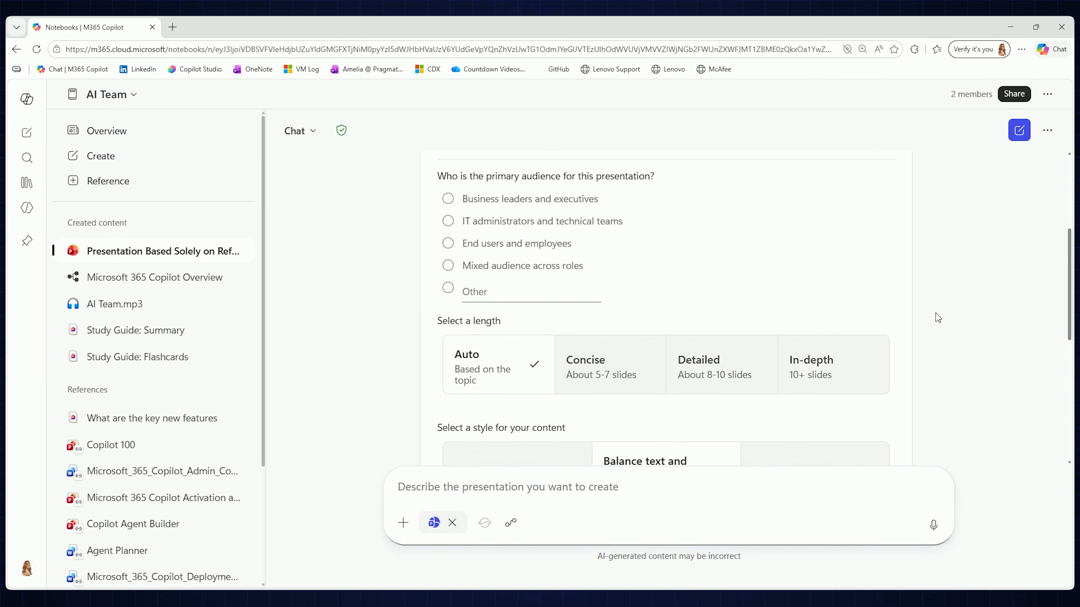
pyautogui.scroll(3, 935, 318)
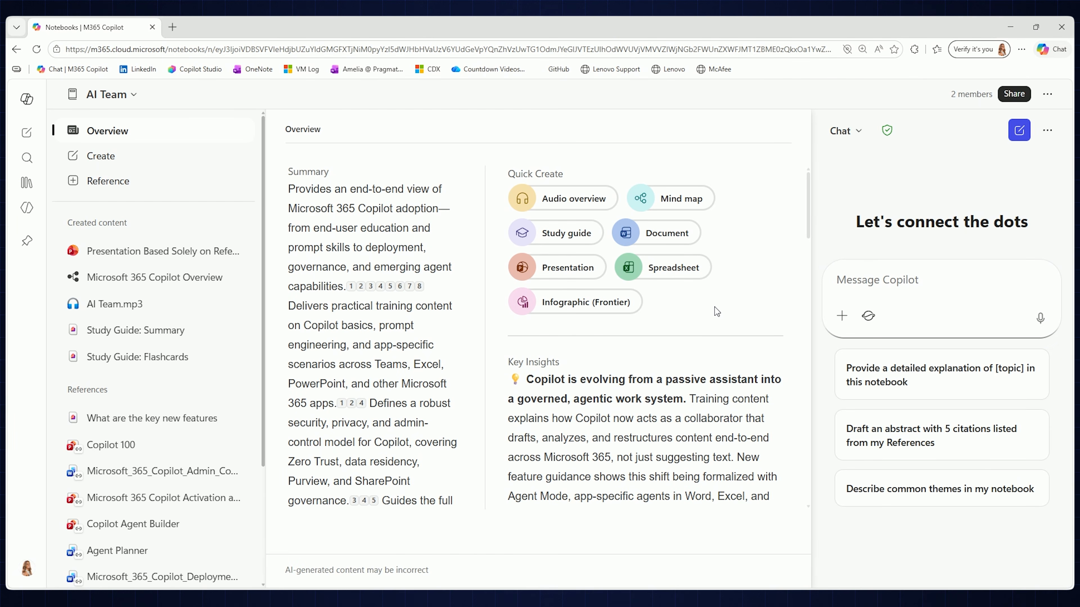
# Generate an infographic from the notebook's contents and check the content creation choices
pyautogui.click(575, 303)
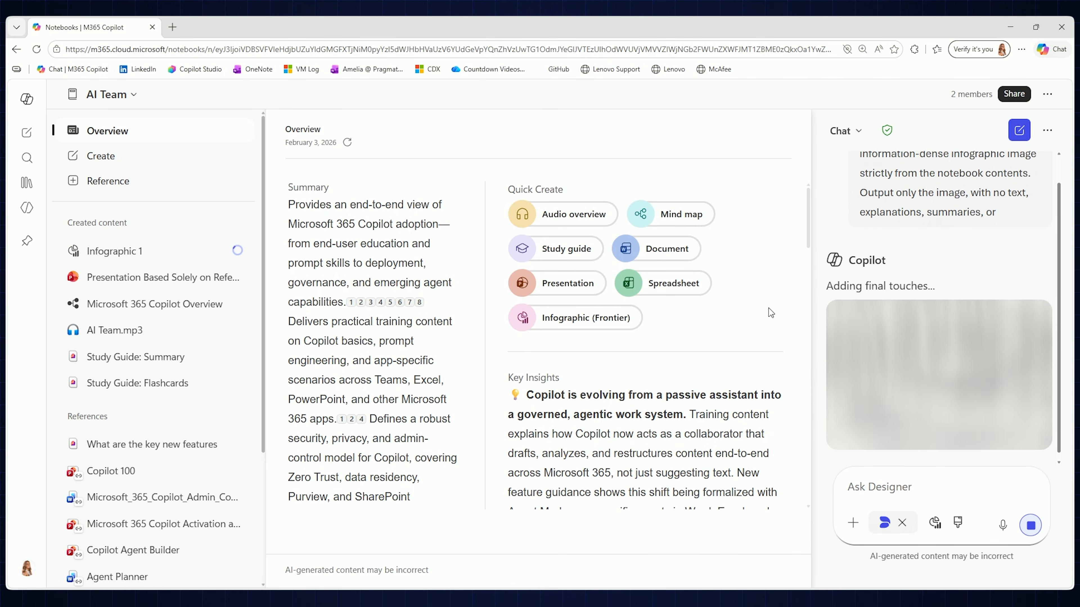
pyautogui.click(113, 159)
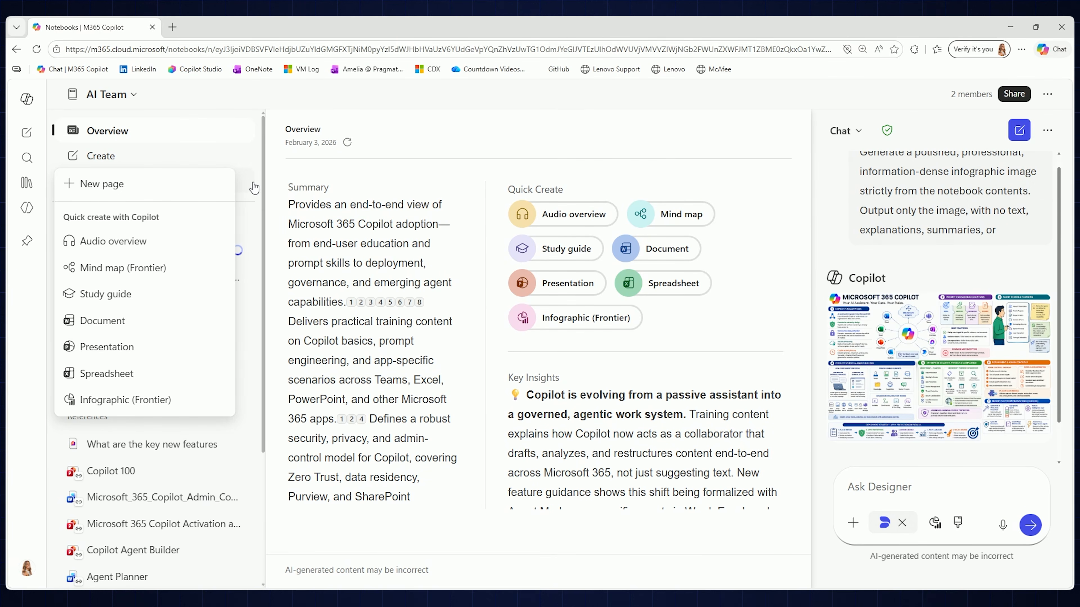
pyautogui.click(273, 210)
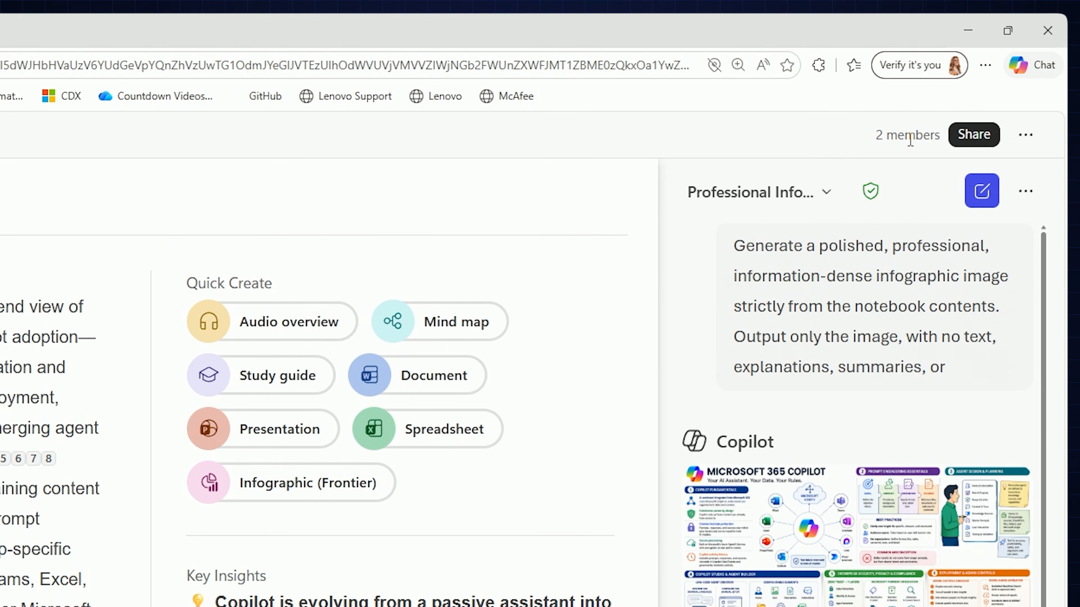
# Invite a colleague by name to the AI Team notebook and check the new member's role options
pyautogui.click(983, 140)
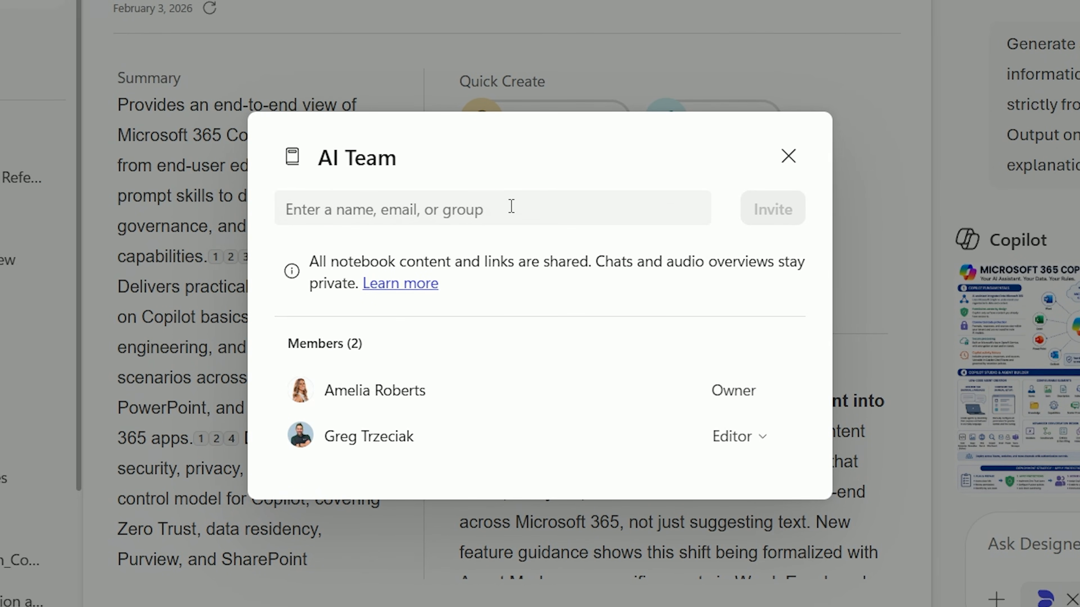
pyautogui.click(499, 210)
pyautogui.write('nichole')
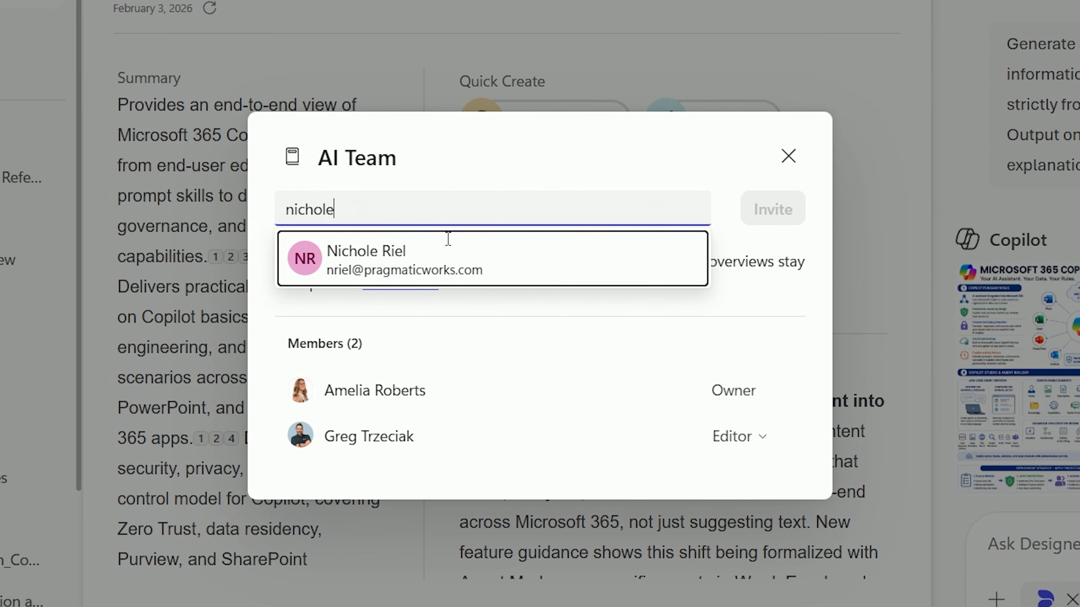
pyautogui.click(434, 267)
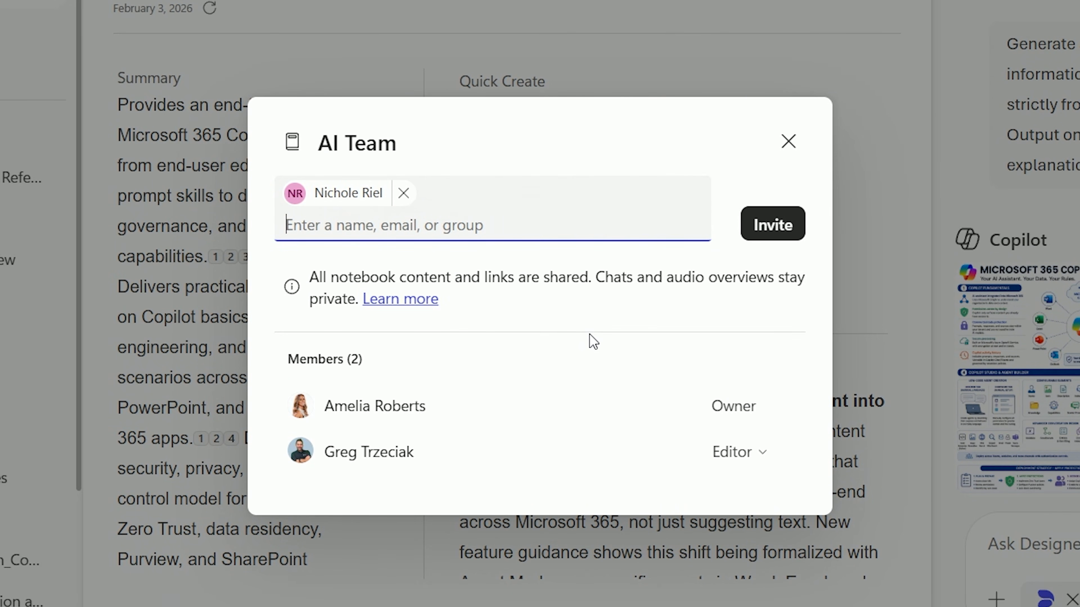
pyautogui.click(760, 224)
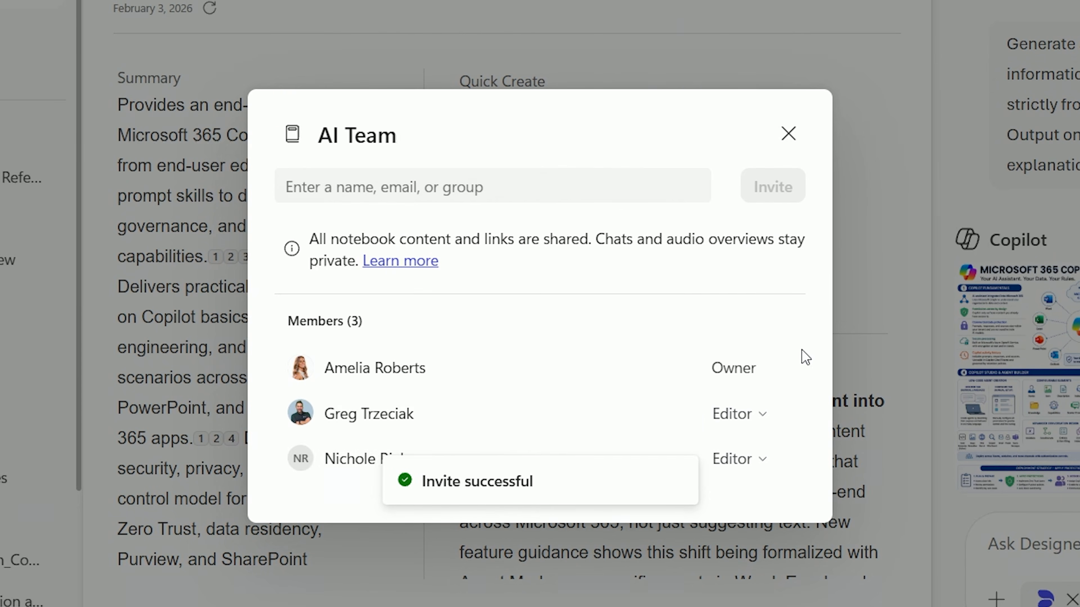
pyautogui.click(756, 468)
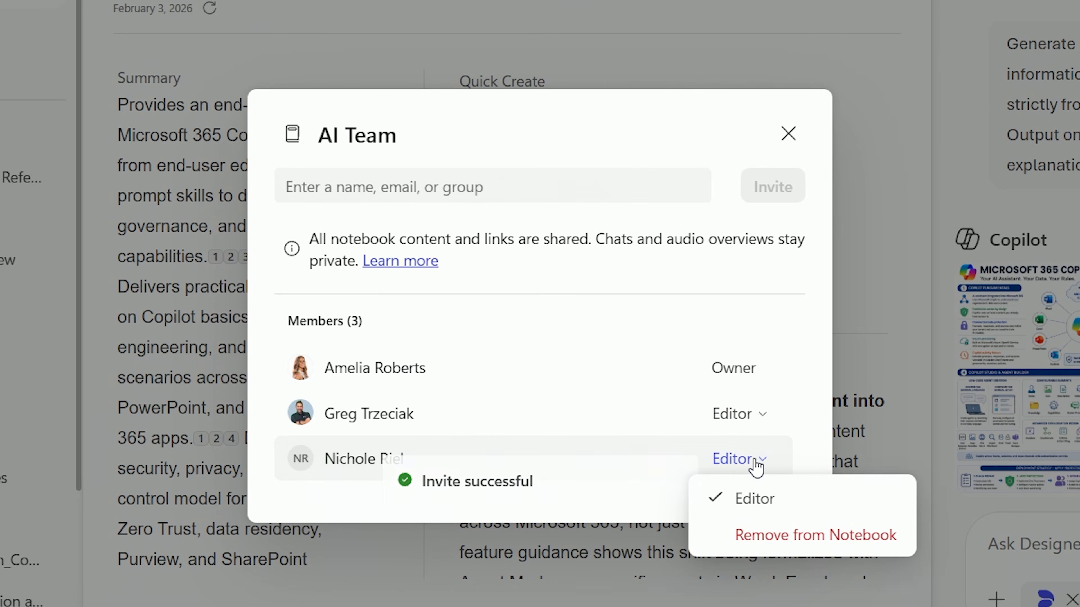
pyautogui.click(825, 458)
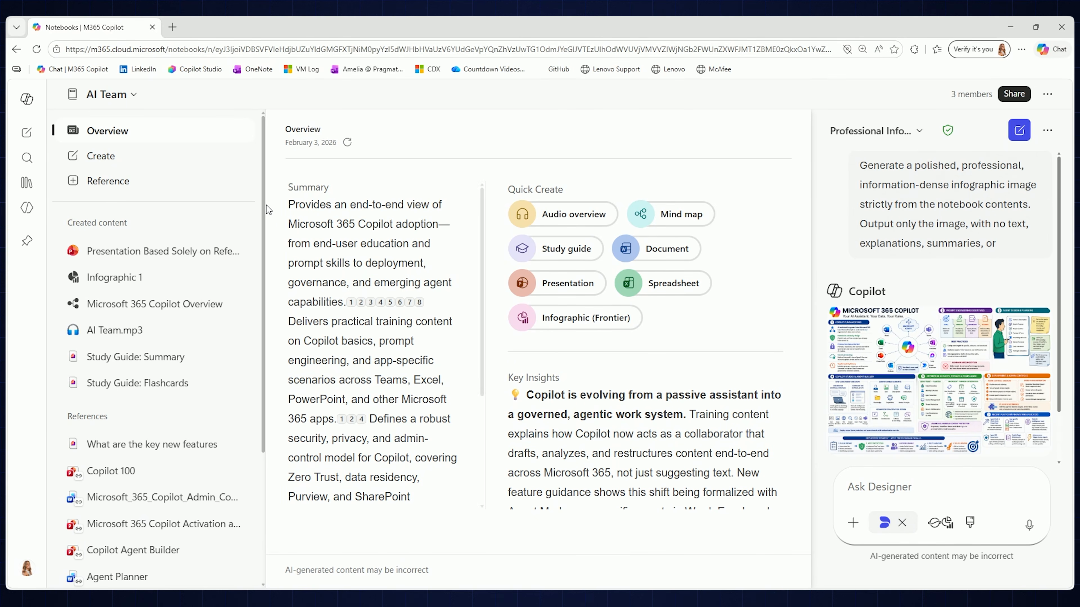
# Look through the AI Team notebook's references and suggested references
pyautogui.scroll(-3, 253, 212)
pyautogui.scroll(-1, 254, 211)
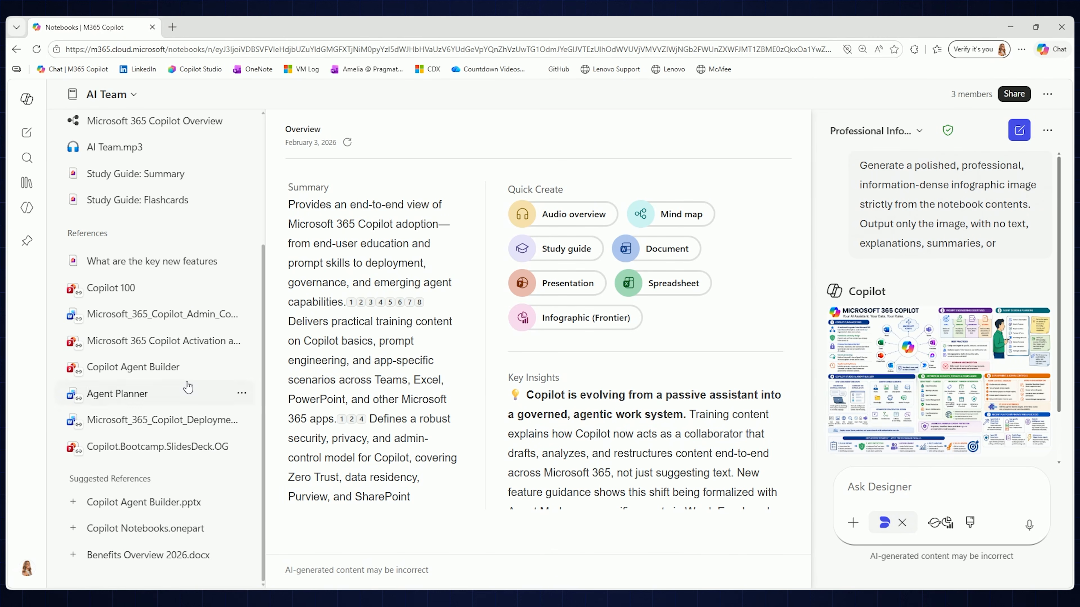
pyautogui.scroll(4, 249, 406)
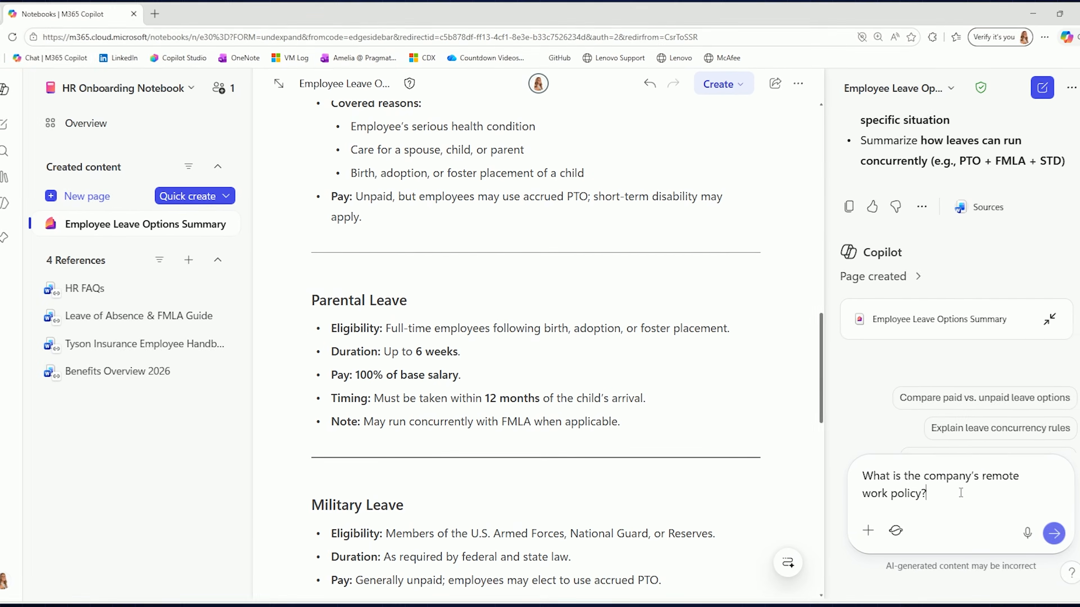
# Ask Copilot in the HR Onboarding Notebook chat "What is the company's remote work policy?"
pyautogui.press('Return')
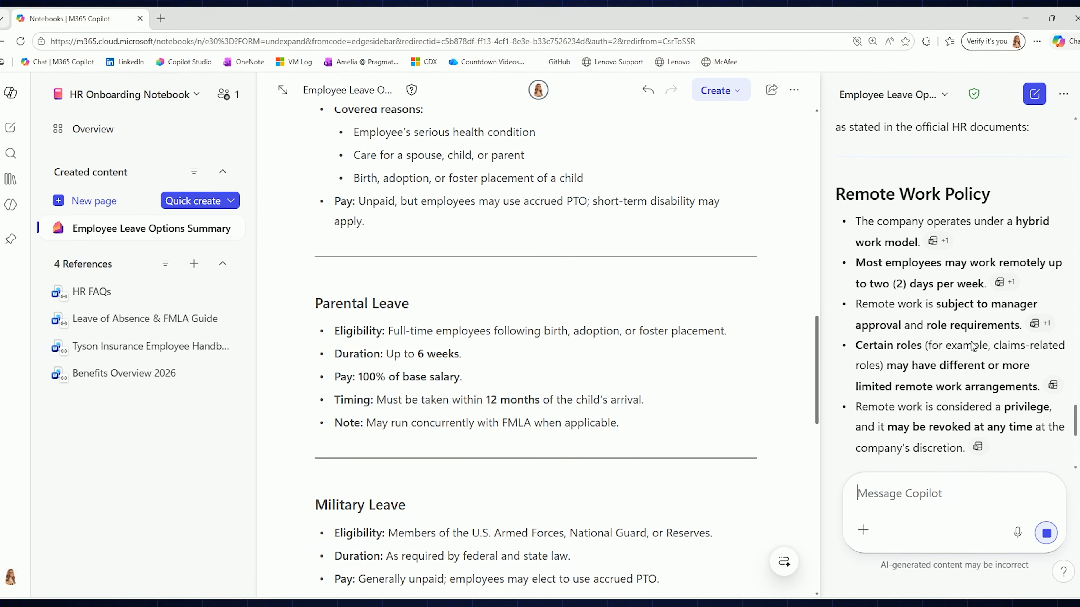